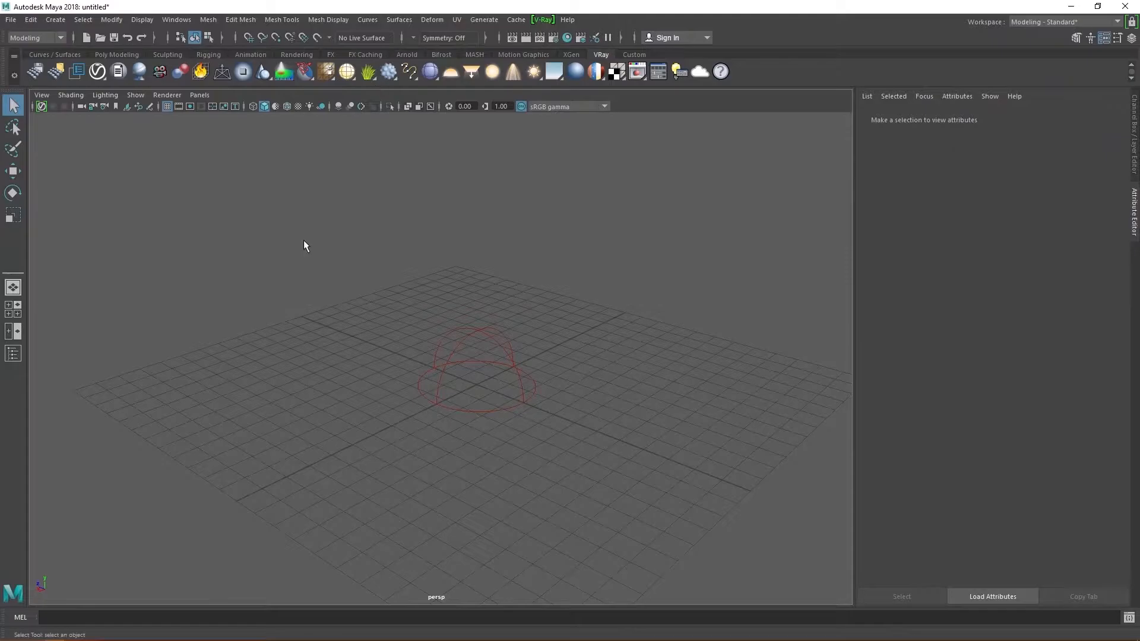
- Create a polygon sphere, undo it, and collapse the Attribute Editor to widen the viewport
click(116, 54)
click(31, 71)
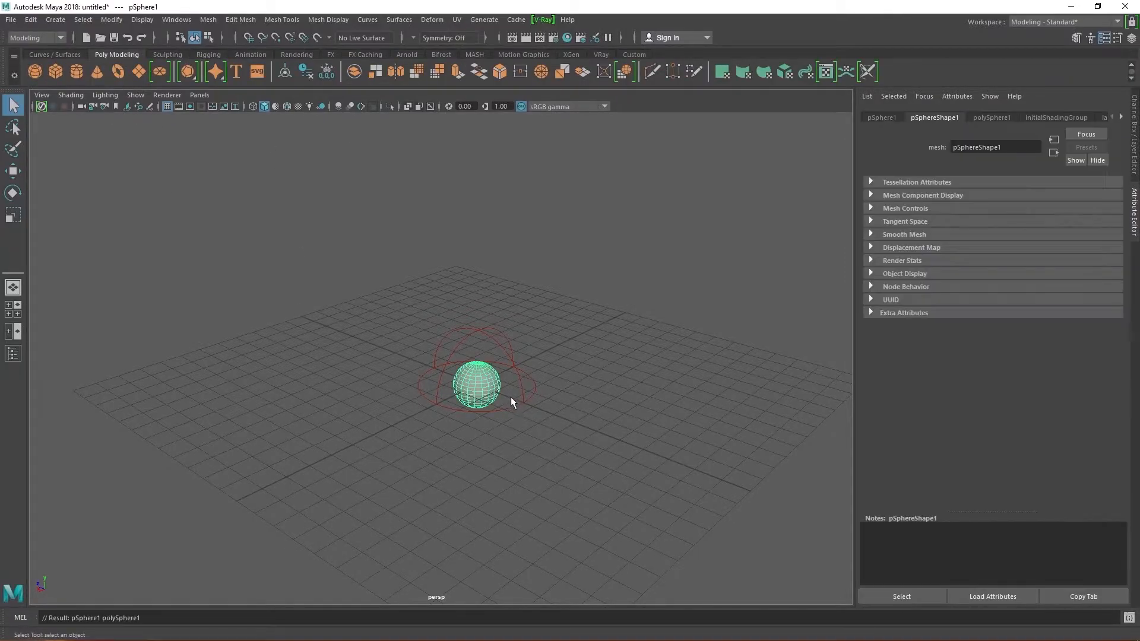
key(ctrl+z)
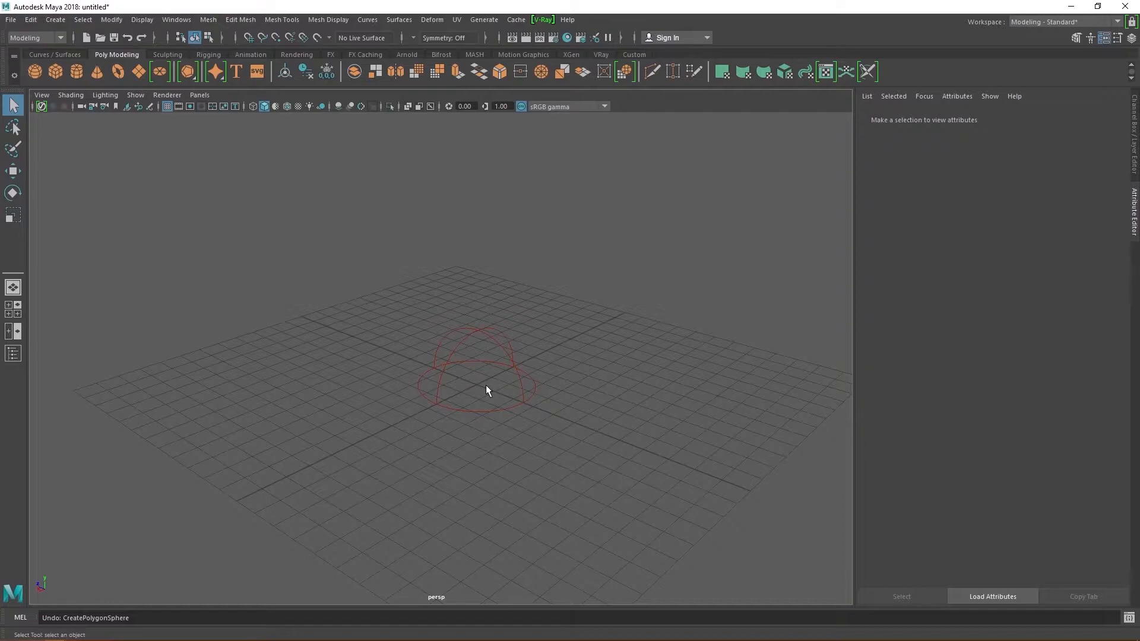
click(1135, 208)
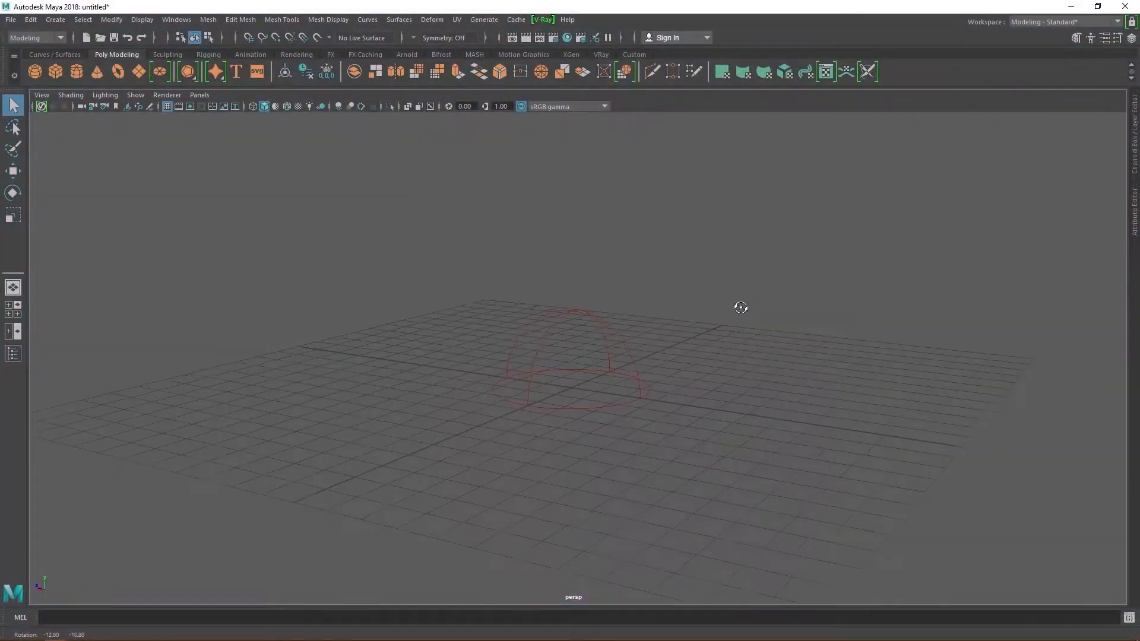
mouse_move(740, 307)
alt+mouse_down()
mouse_move(796, 300)
mouse_move(667, 318)
mouse_move(804, 300)
mouse_move(728, 341)
mouse_move(786, 452)
mouse_move(679, 436)
mouse_move(718, 438)
alt+mouse_up()
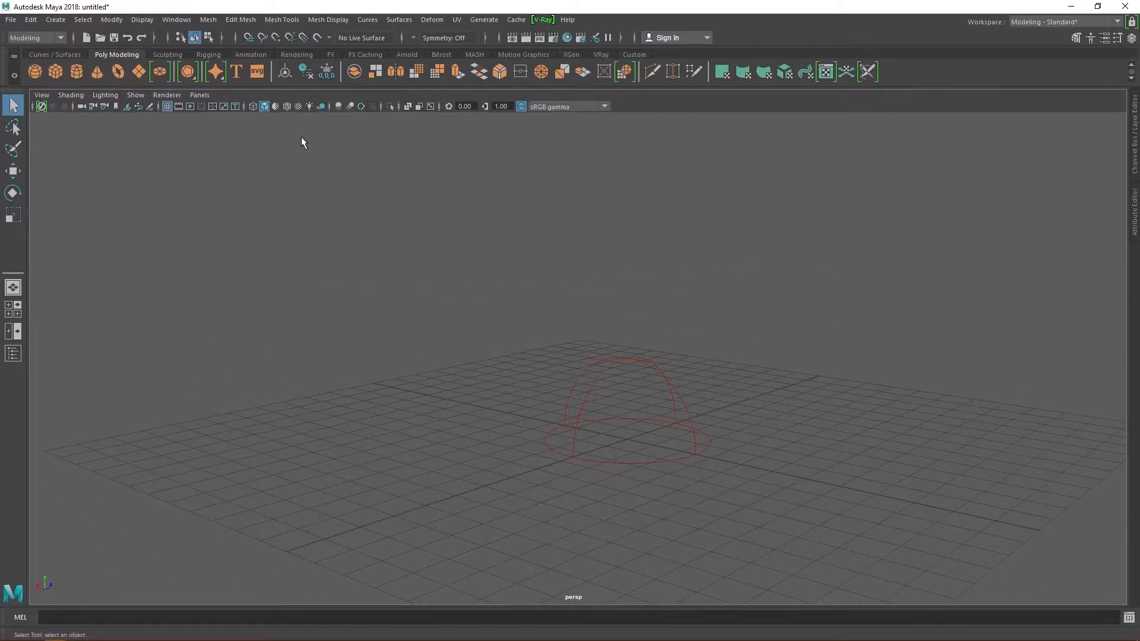
- Create a polygon sphere and lift it just above the grid
click(61, 54)
click(111, 54)
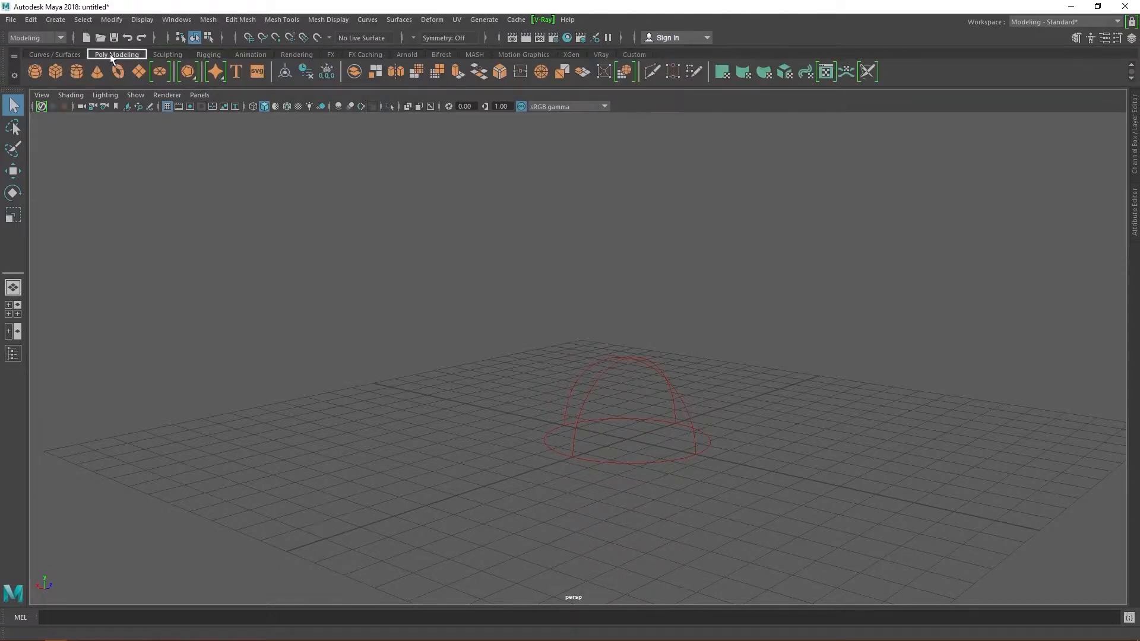
click(35, 71)
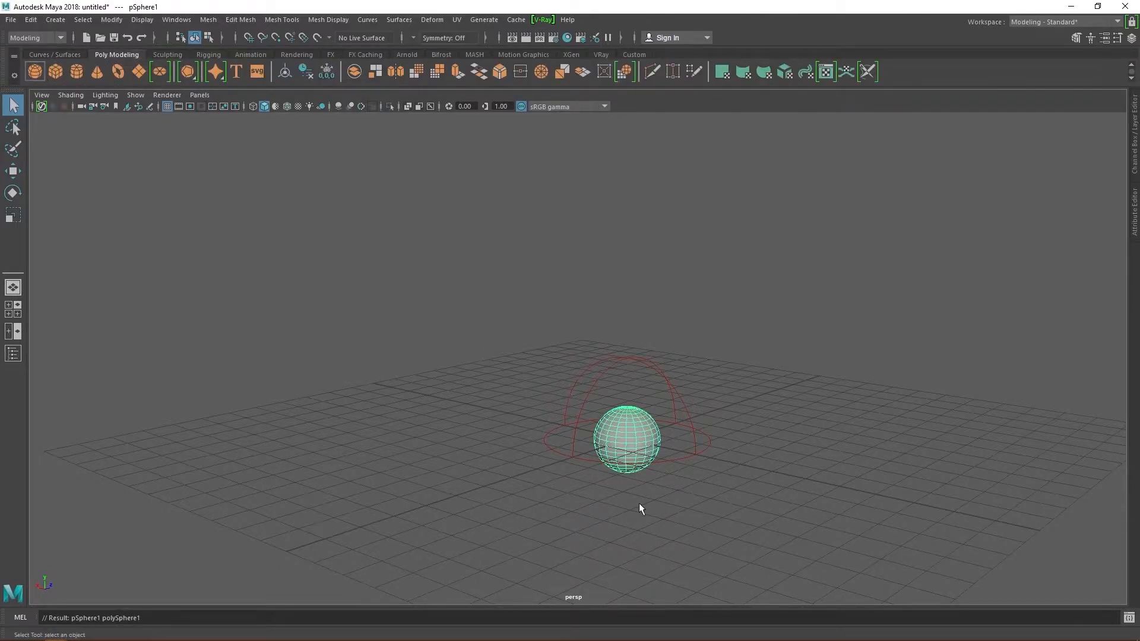
key(w)
drag(630, 391, 633, 357)
alt+drag(694, 506, 667, 515)
- Duplicate the sphere into a row of four and shift the whole row right
key(ctrl+d)
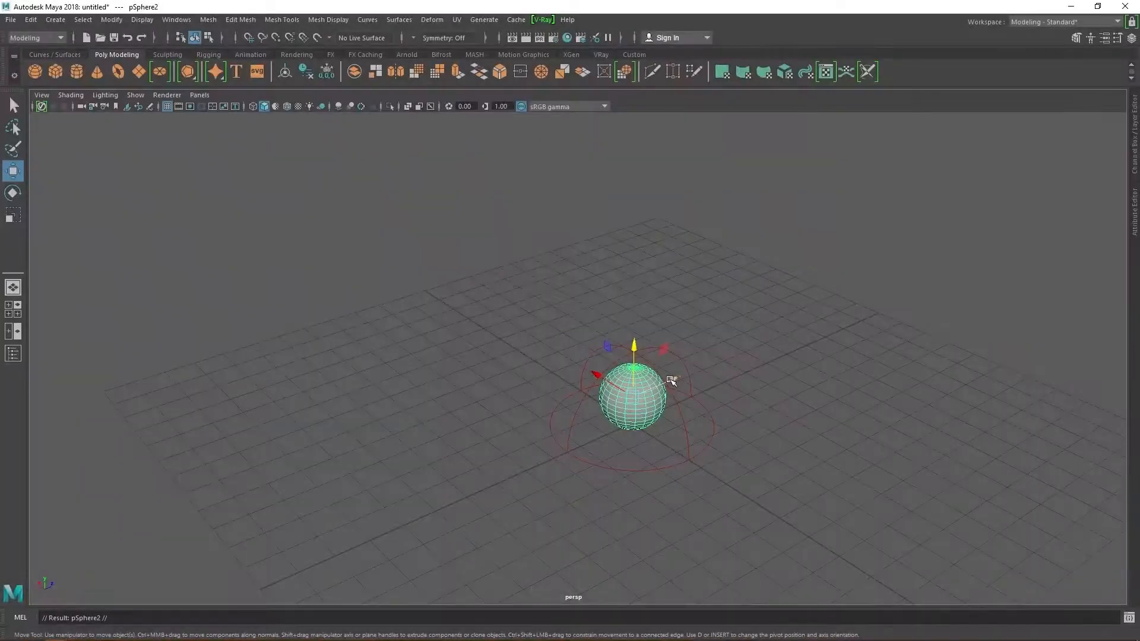
drag(670, 376, 492, 443)
key(ctrl+d)
key(ctrl+d)
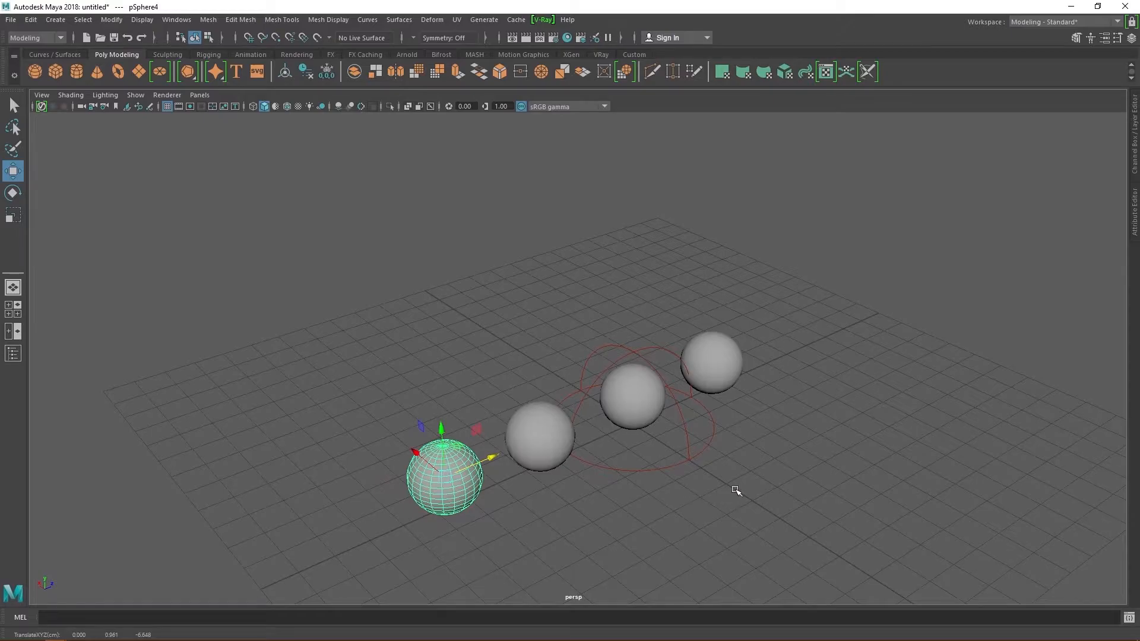
alt+drag(736, 491, 700, 491)
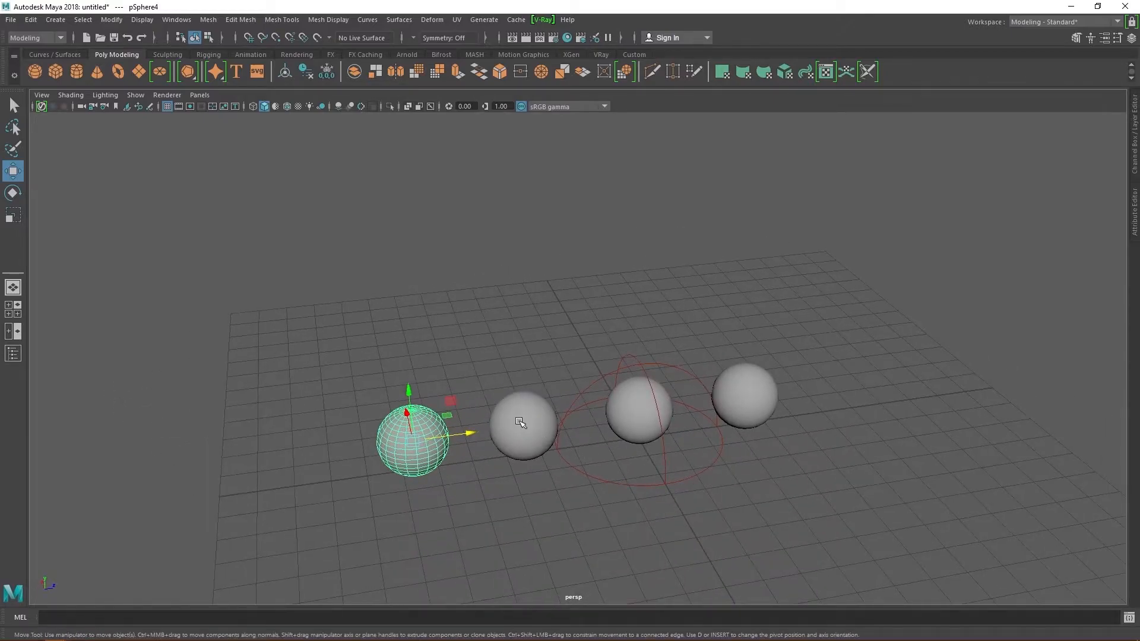
shift+click(521, 423)
shift+click(645, 423)
shift+click(720, 409)
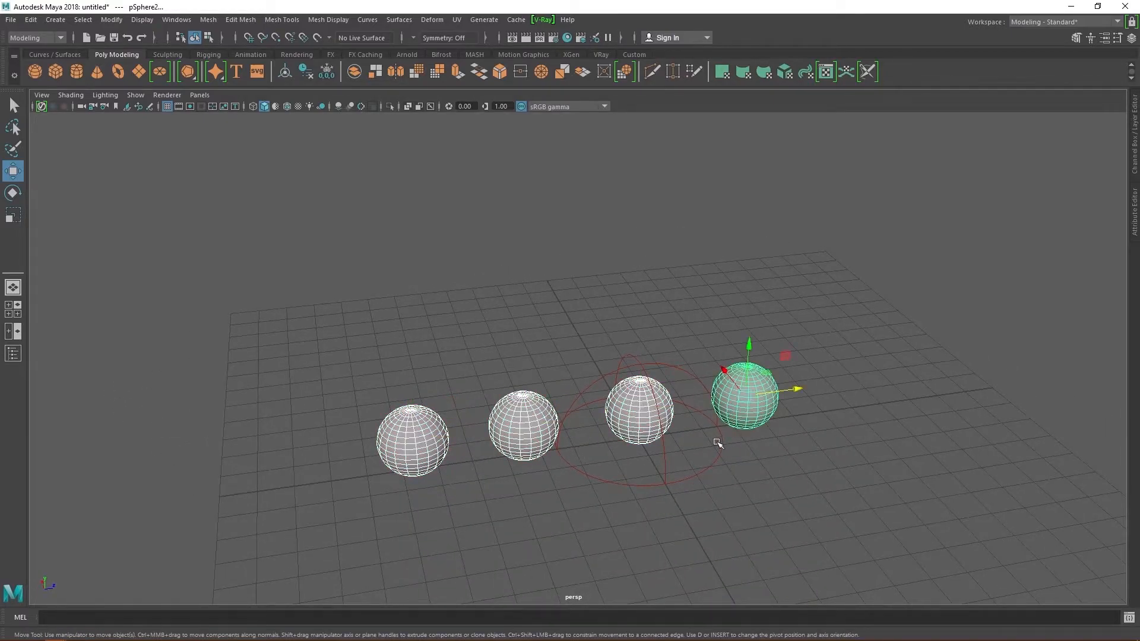
drag(797, 389, 849, 386)
- Deselect the spheres and switch the viewport to smooth shaded display
mouse_move(629, 504)
alt+mouse_down()
mouse_move(658, 504)
mouse_move(647, 502)
alt+mouse_up()
click(830, 470)
key(5)
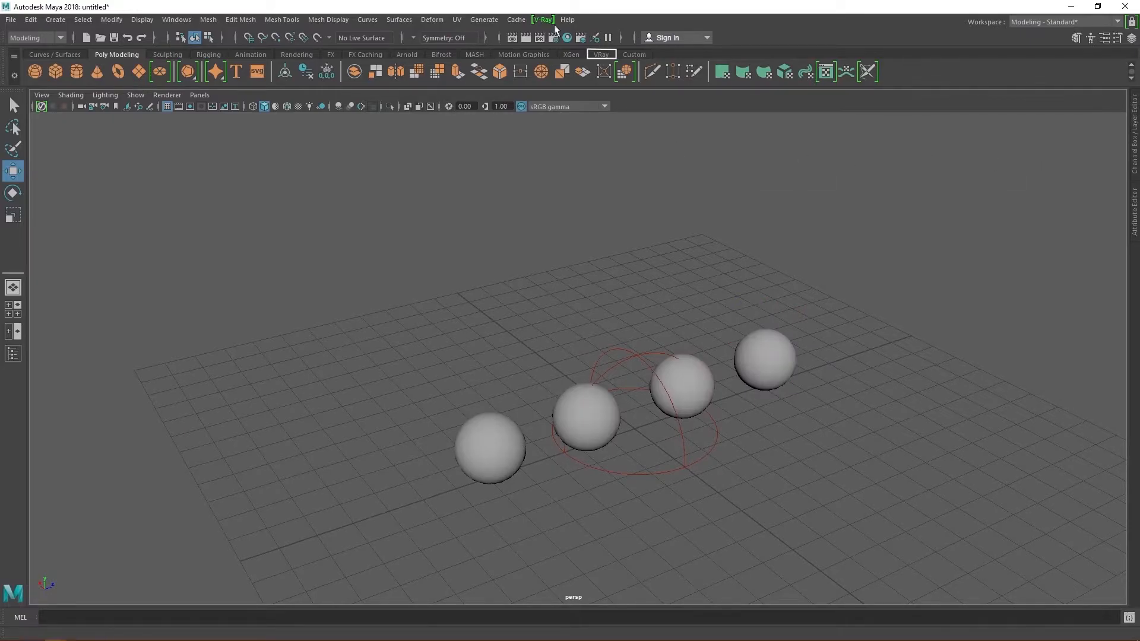
- Assign a VRayMtl to the nearest sphere and rename the material to paint
click(601, 54)
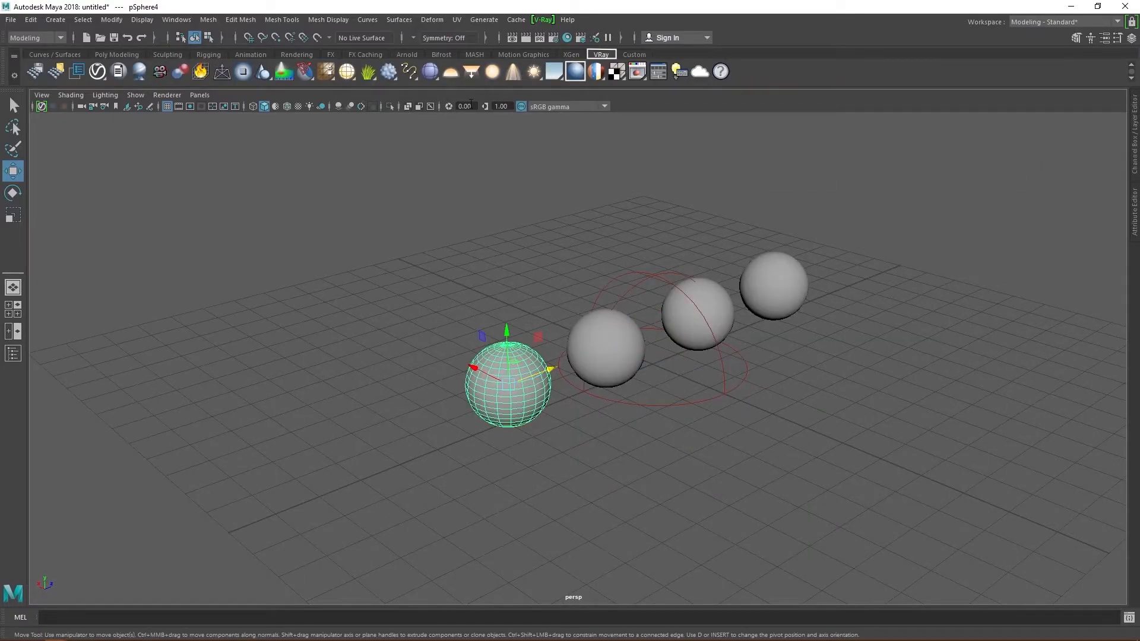
click(576, 72)
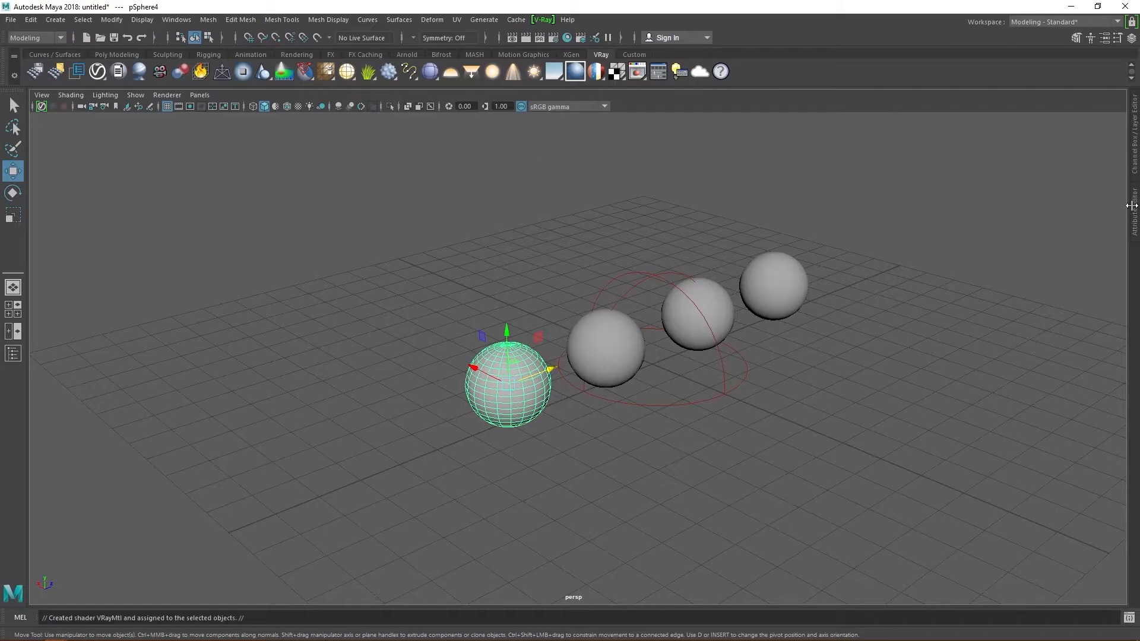
click(1134, 211)
click(987, 117)
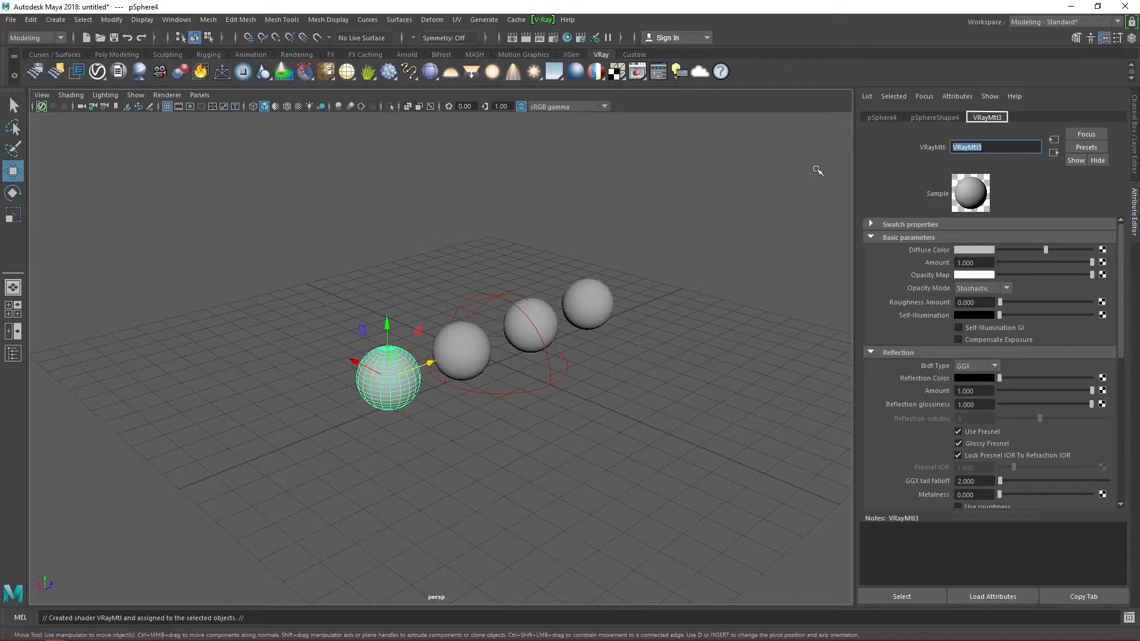
text(paint)
key(Return)
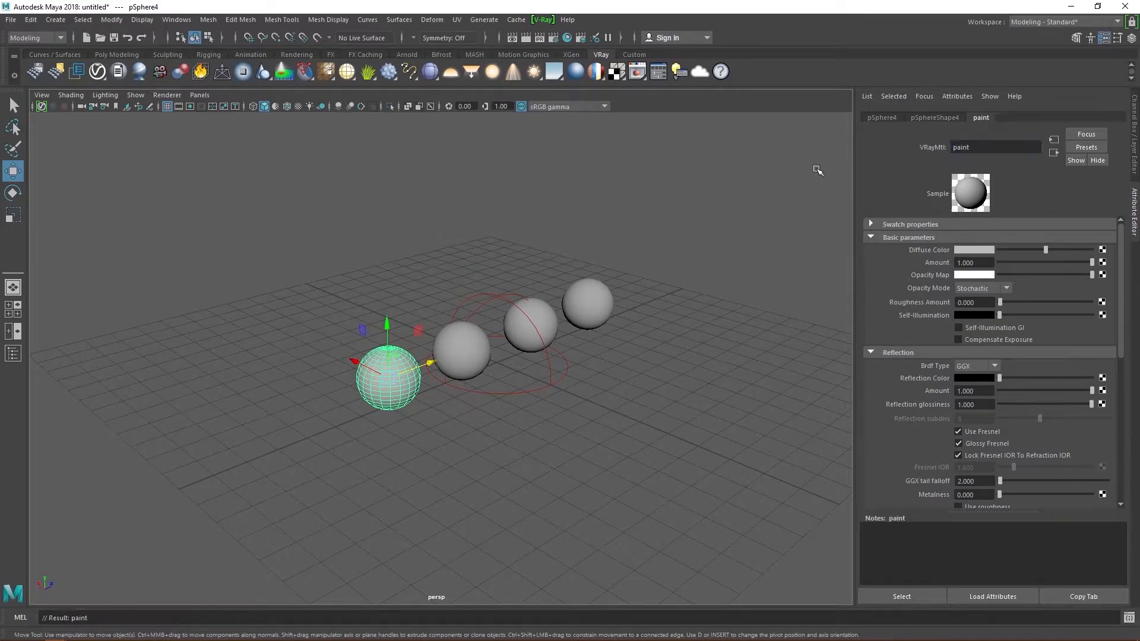
- Start a V-Ray IPR render and bring up the V-Ray Light Lister
click(526, 37)
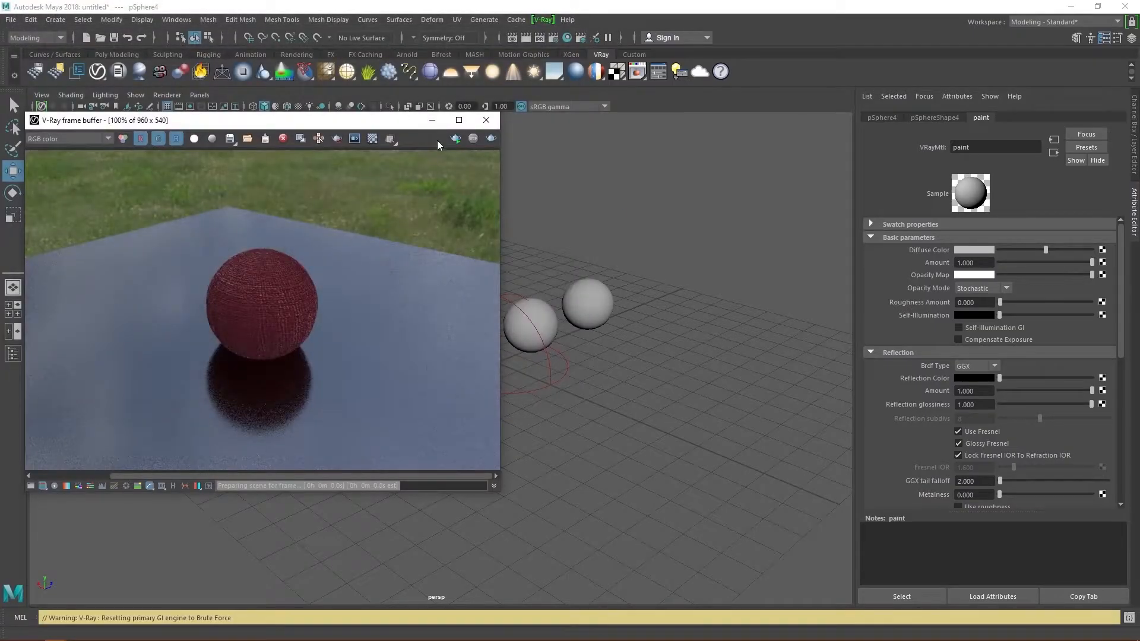
scroll(594, 324, up, 4)
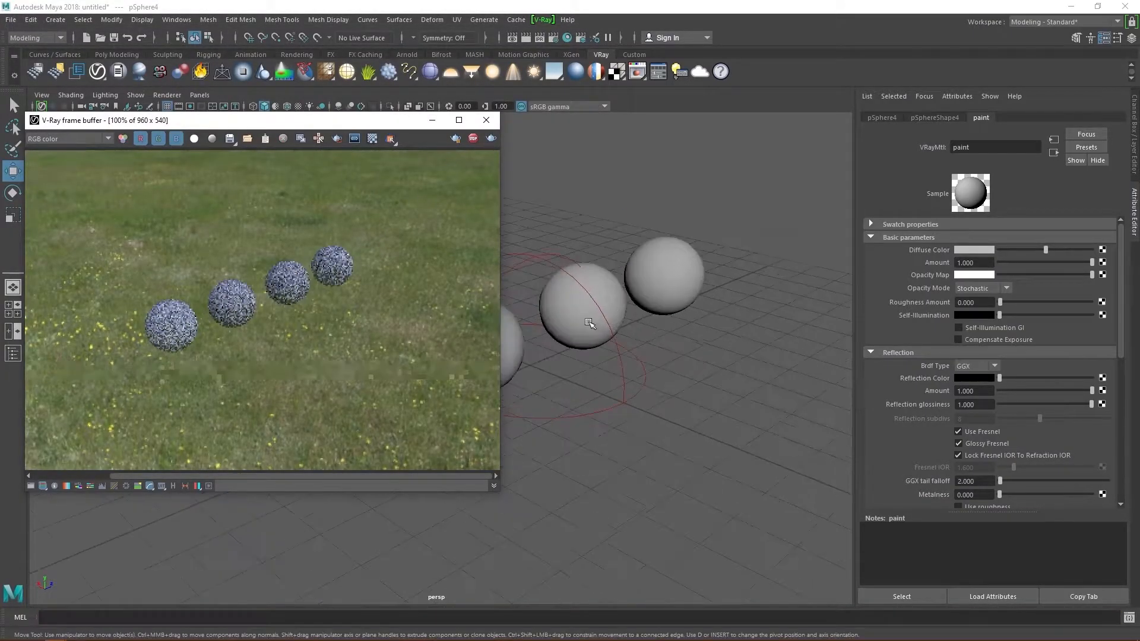
scroll(654, 306, up, 2)
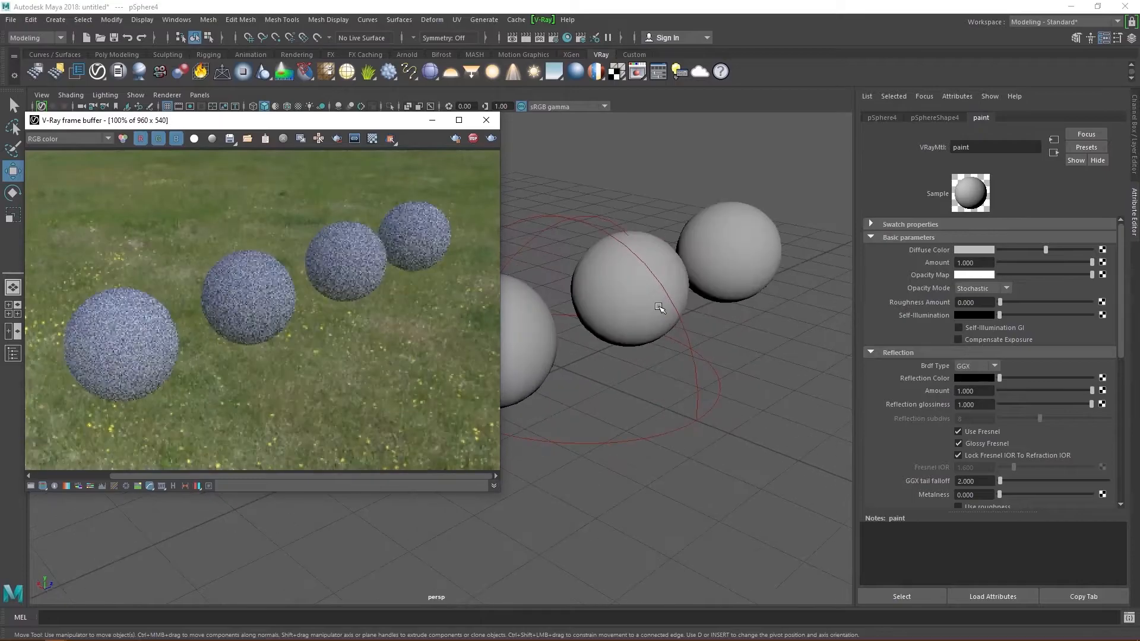
click(679, 71)
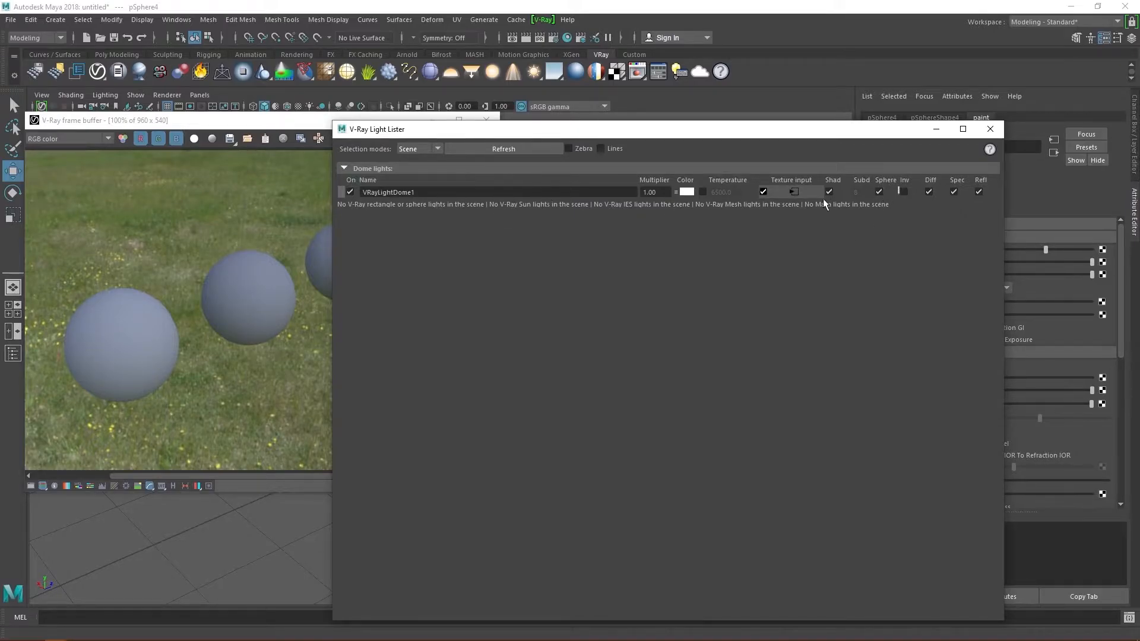
- Tick Inv for VRayLightDome1 so the render background turns black, then minimize the lister
click(904, 192)
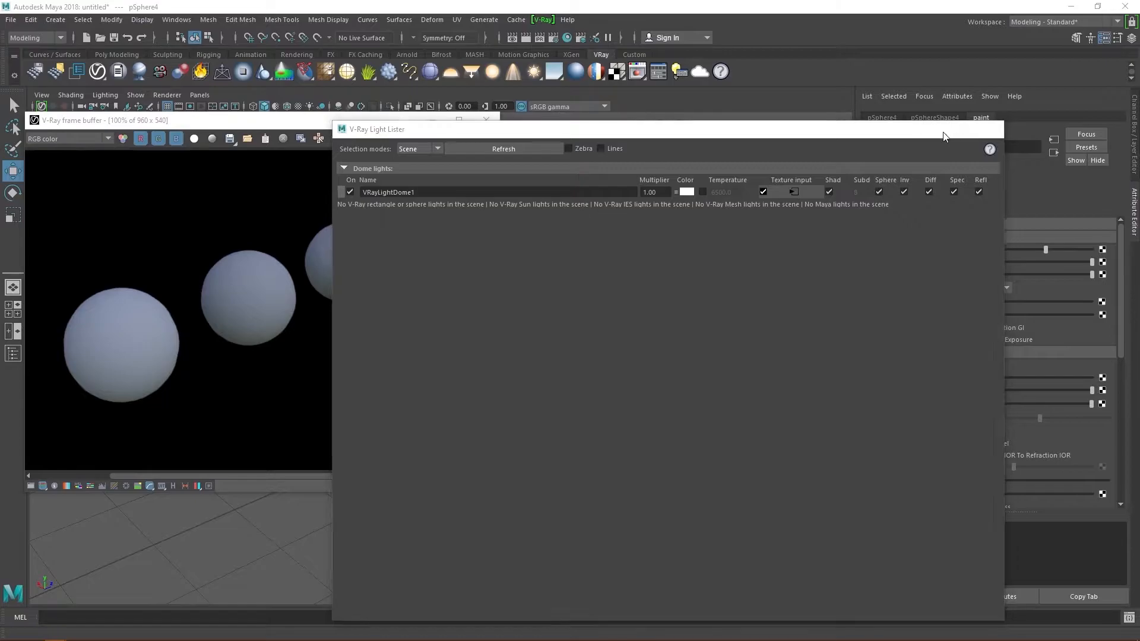
click(936, 129)
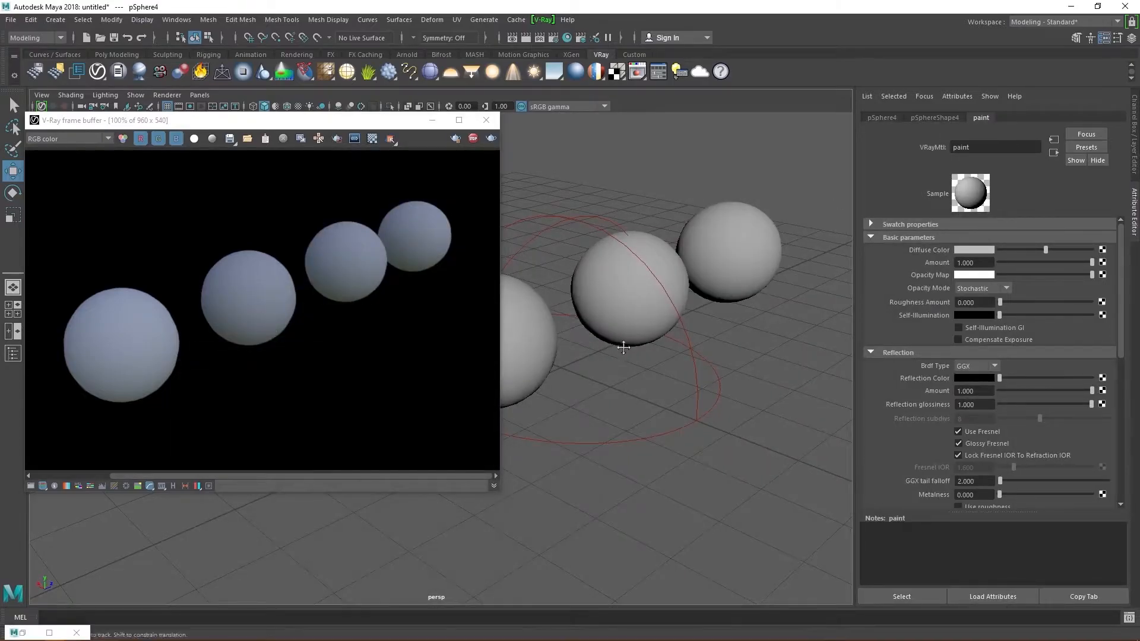
alt+middle_drag(618, 338, 665, 319)
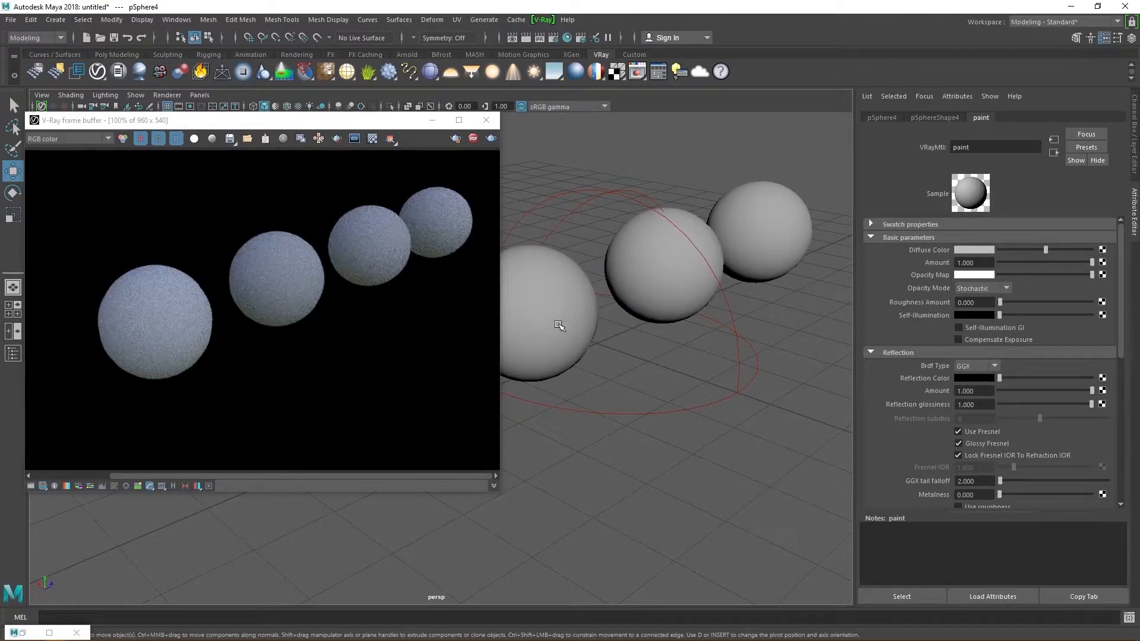
- Select the left and middle spheres and bring up the Outliner
click(558, 323)
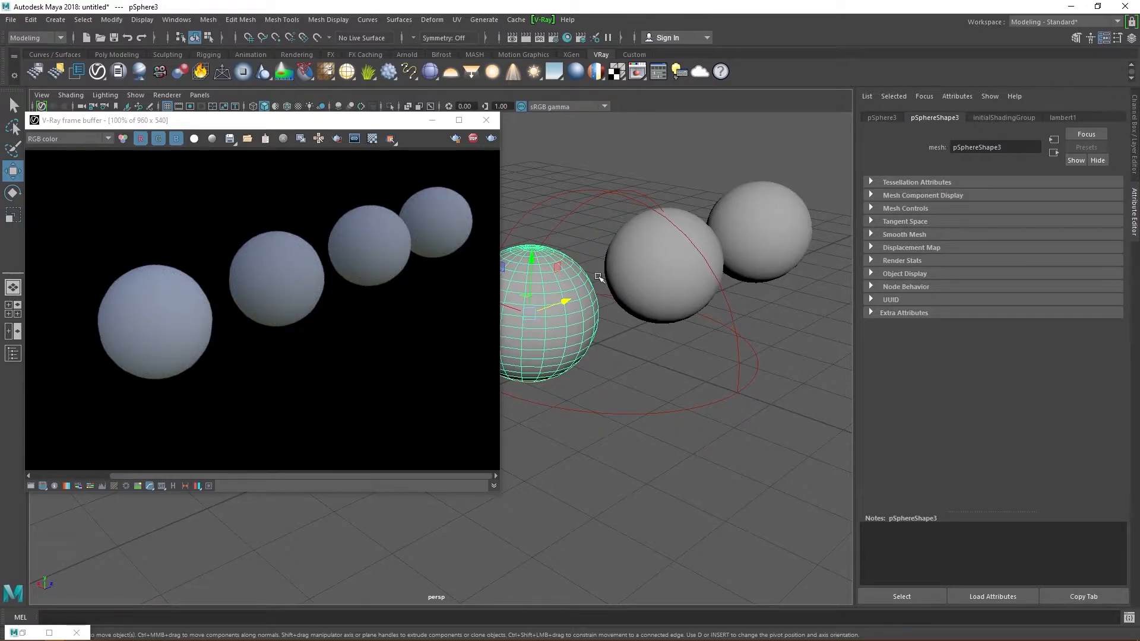
click(679, 265)
click(13, 354)
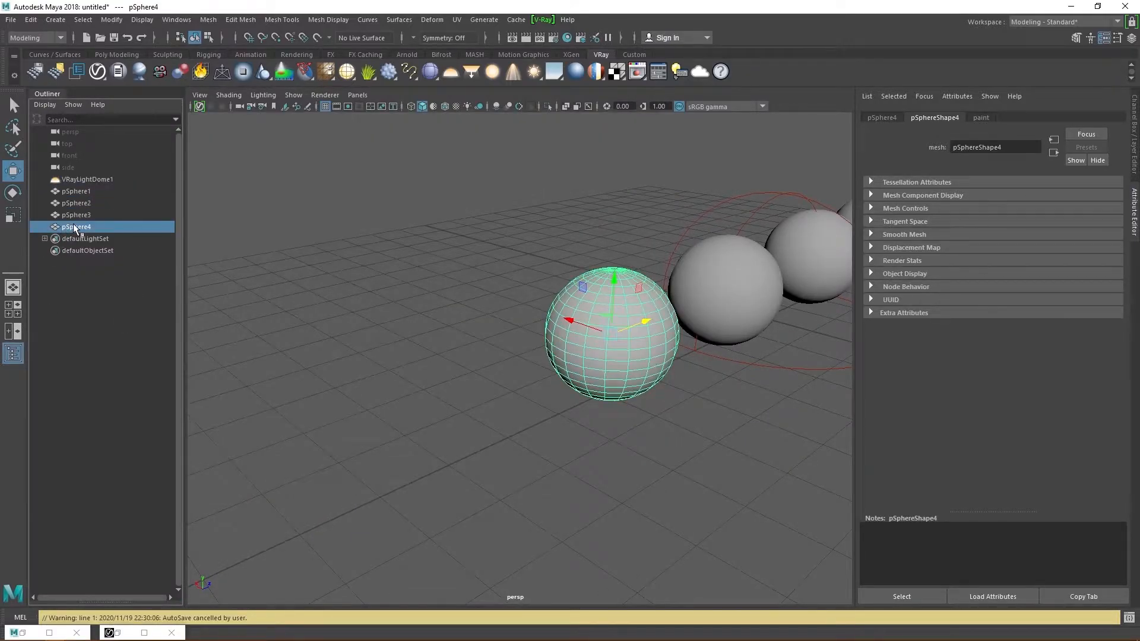
- Rename pSphere4 to paint1 in the Outliner, then select pSphere1 through pSphere3
double_click(75, 228)
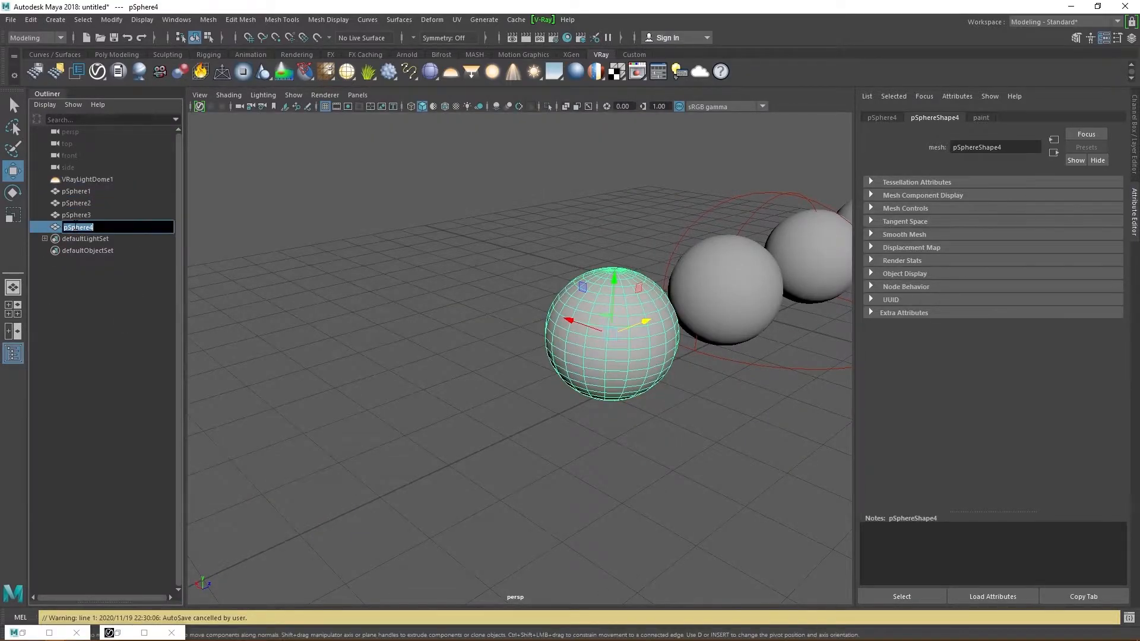
text(paint1)
key(Return)
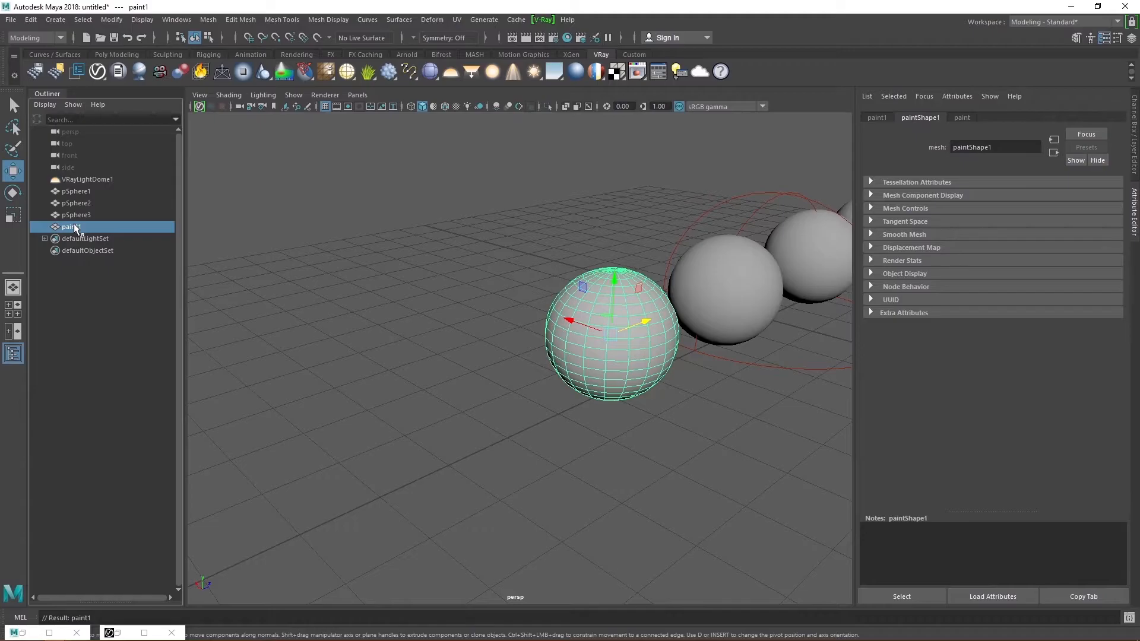
click(84, 191)
shift+click(82, 215)
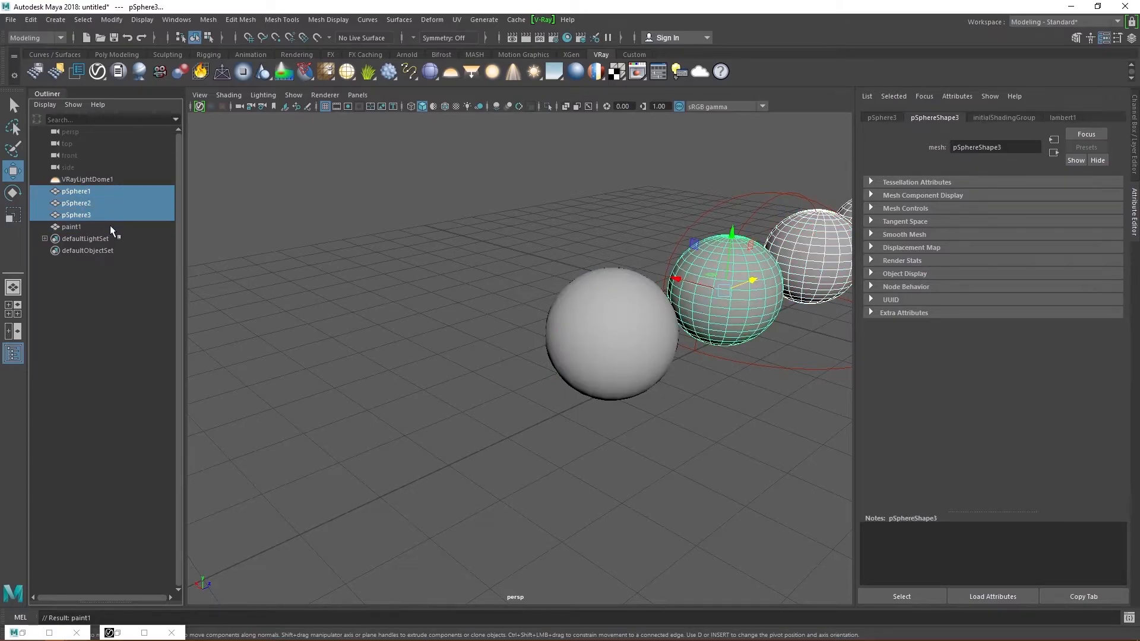
- Hide pSphere1–3 and rerun the V-Ray IPR render showing only the paint1 sphere
key(h)
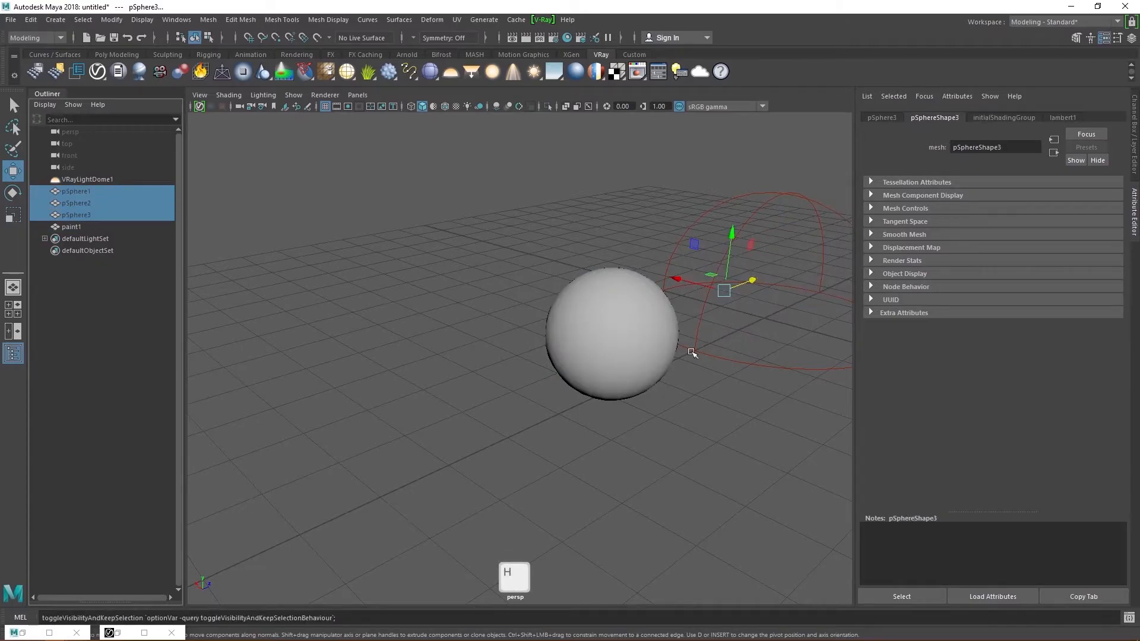
click(623, 326)
click(13, 354)
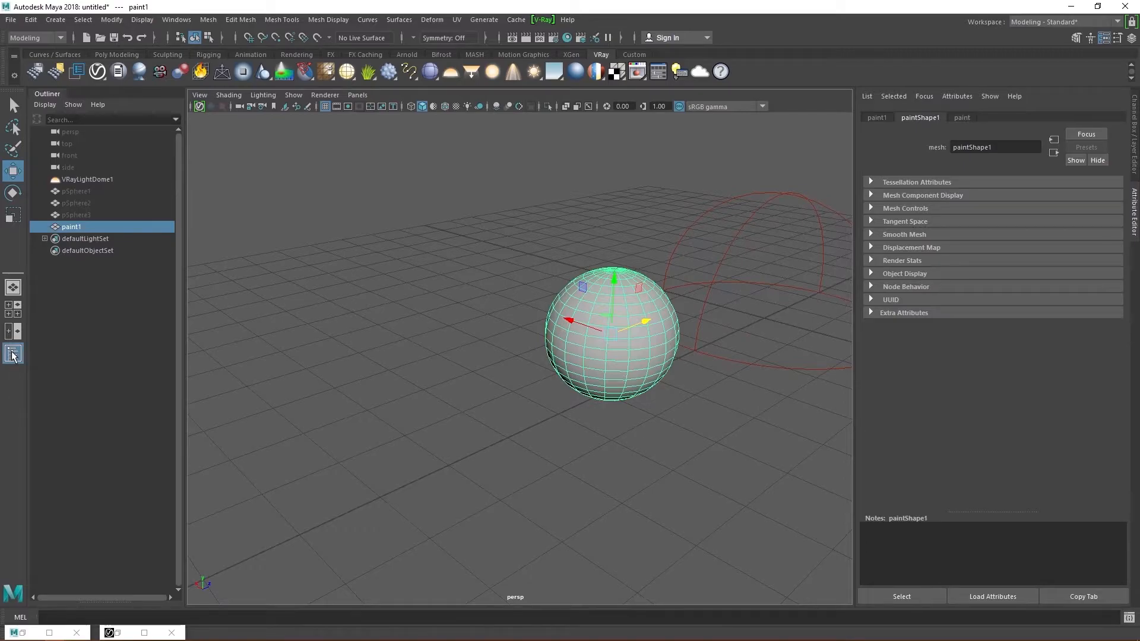
click(569, 38)
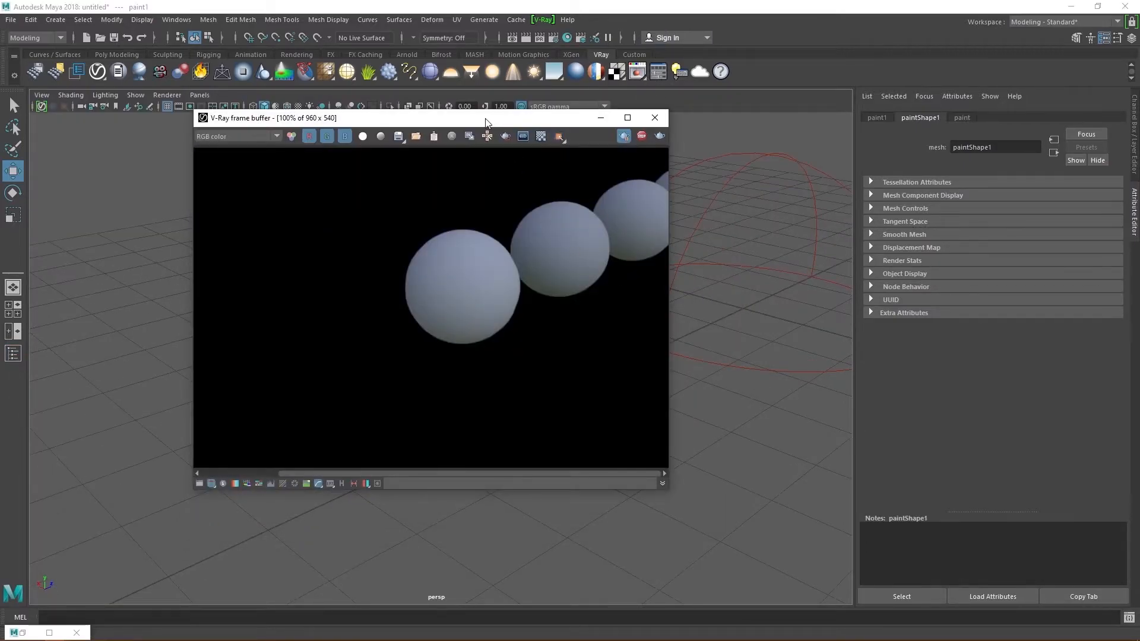
drag(492, 122, 378, 121)
click(512, 137)
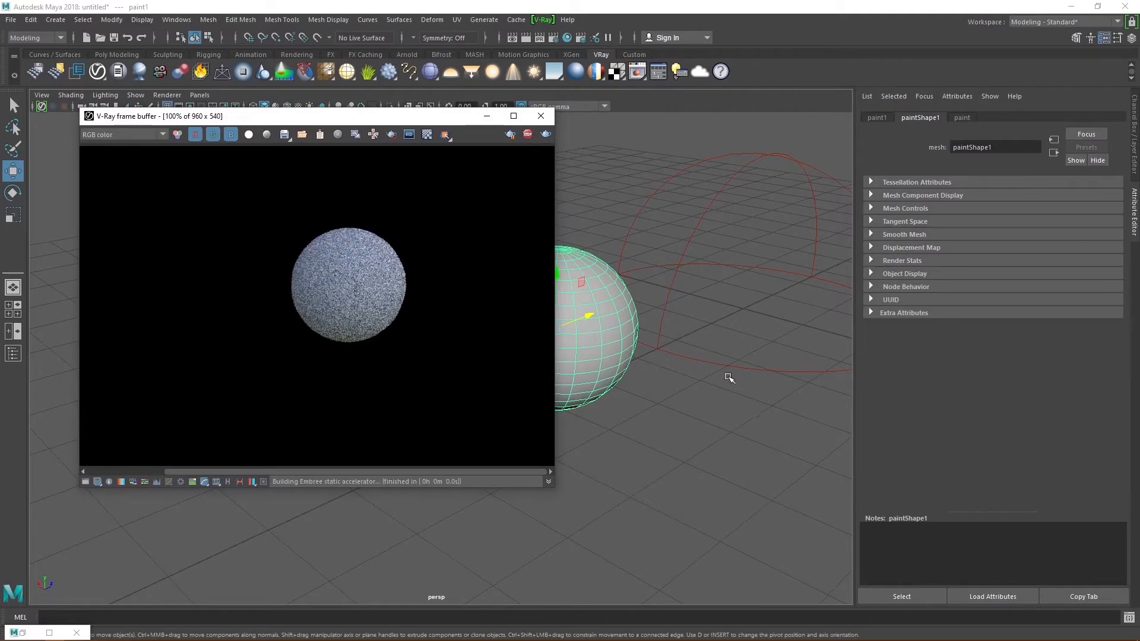
alt+middle_drag(693, 376, 642, 375)
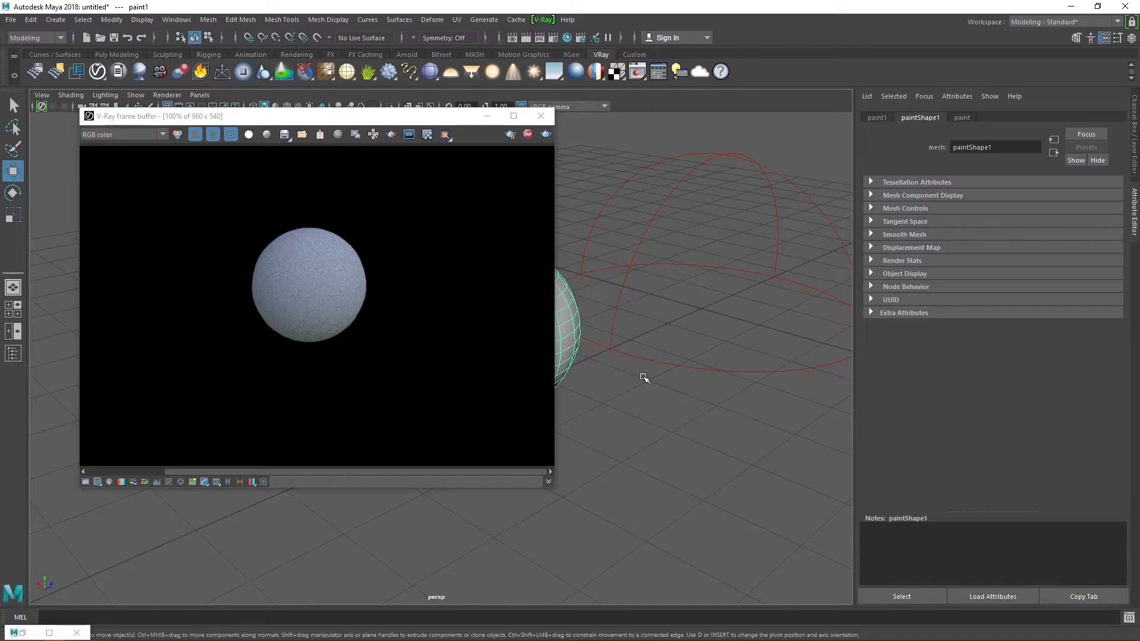
- Set the paint material's diffuse colour to cyan from the Color History
click(962, 118)
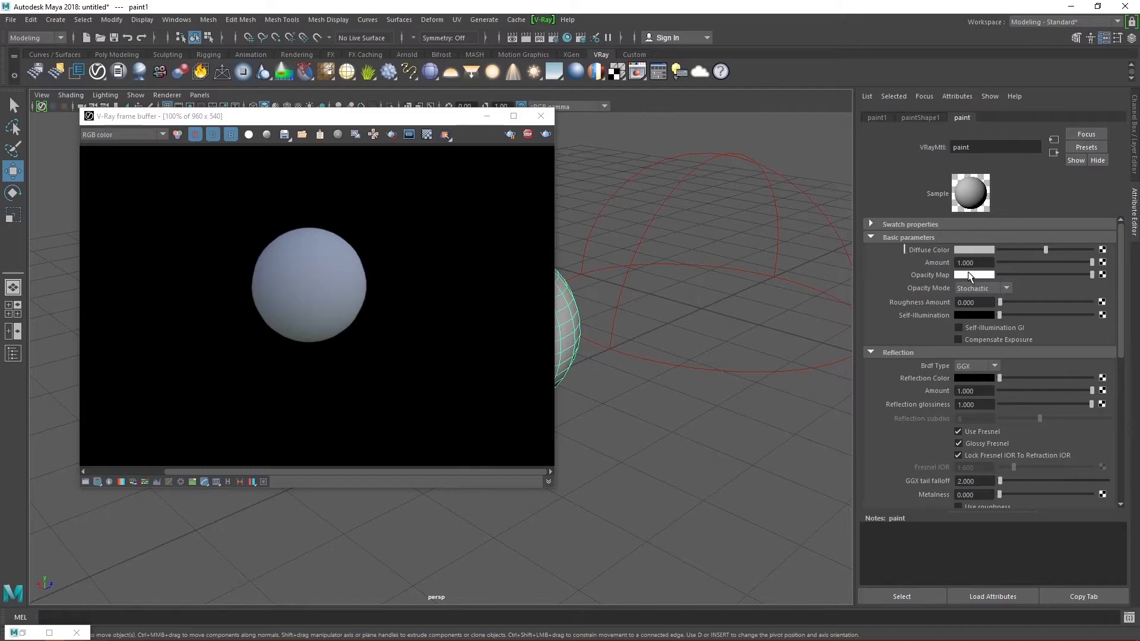
click(978, 250)
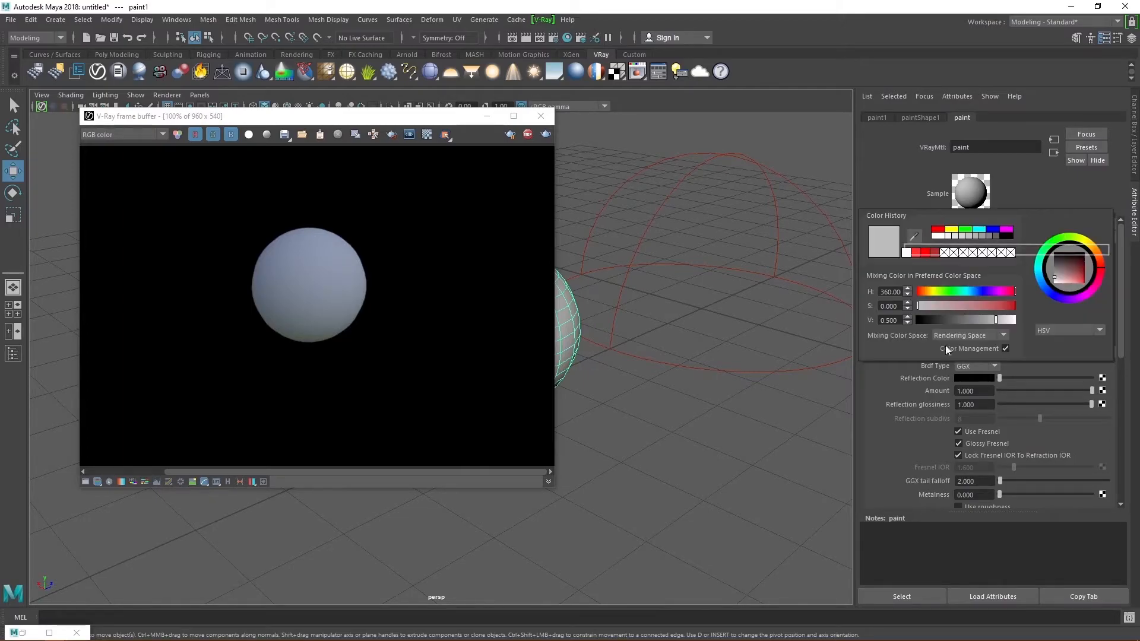
click(974, 291)
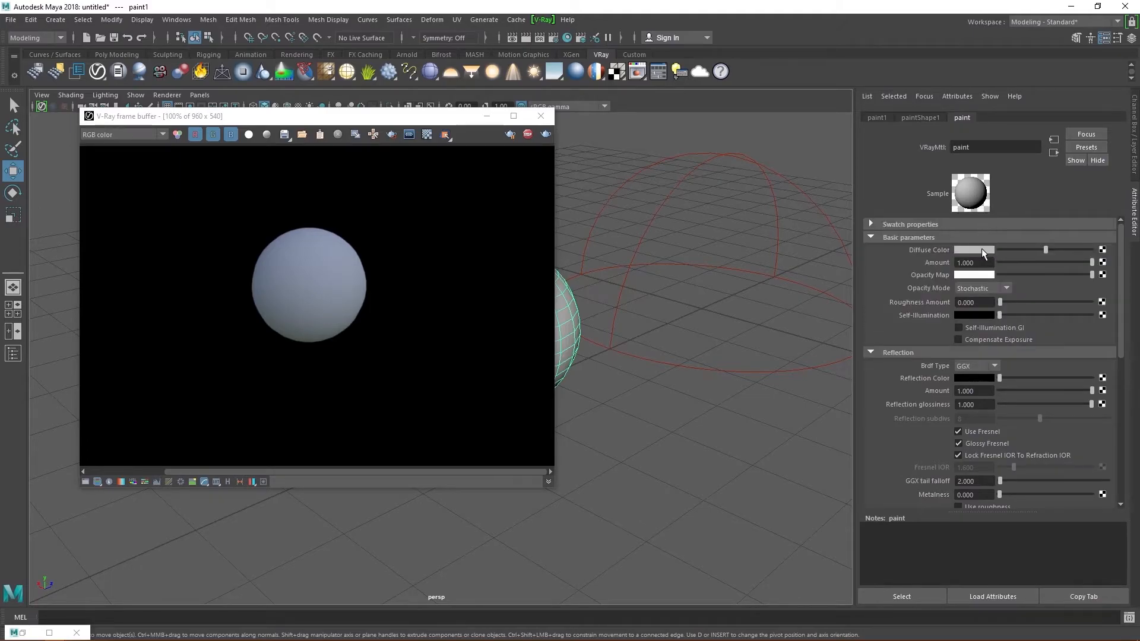
click(982, 248)
click(966, 249)
click(963, 220)
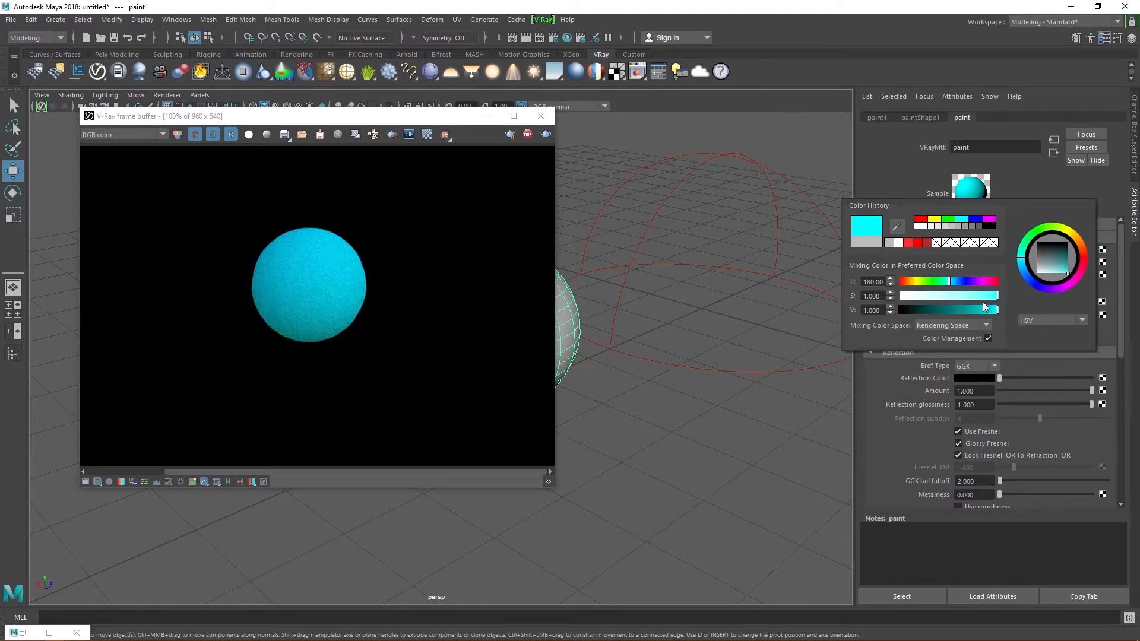
- Tune the diffuse hue to about 194 and lower saturation for a paler sky blue
click(1022, 258)
click(955, 281)
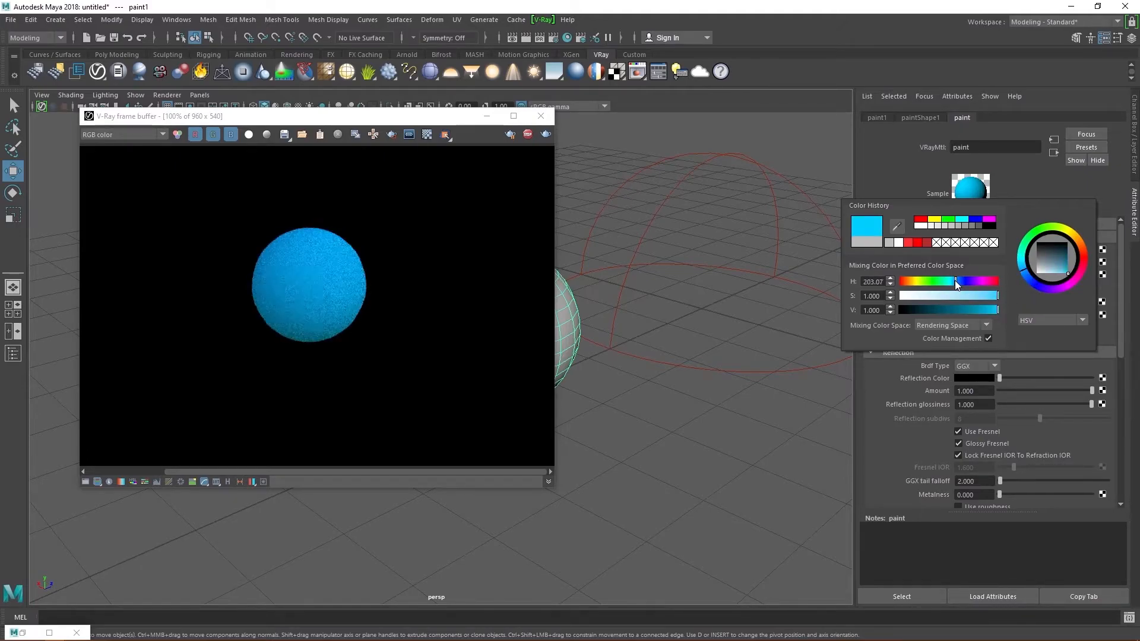
click(956, 282)
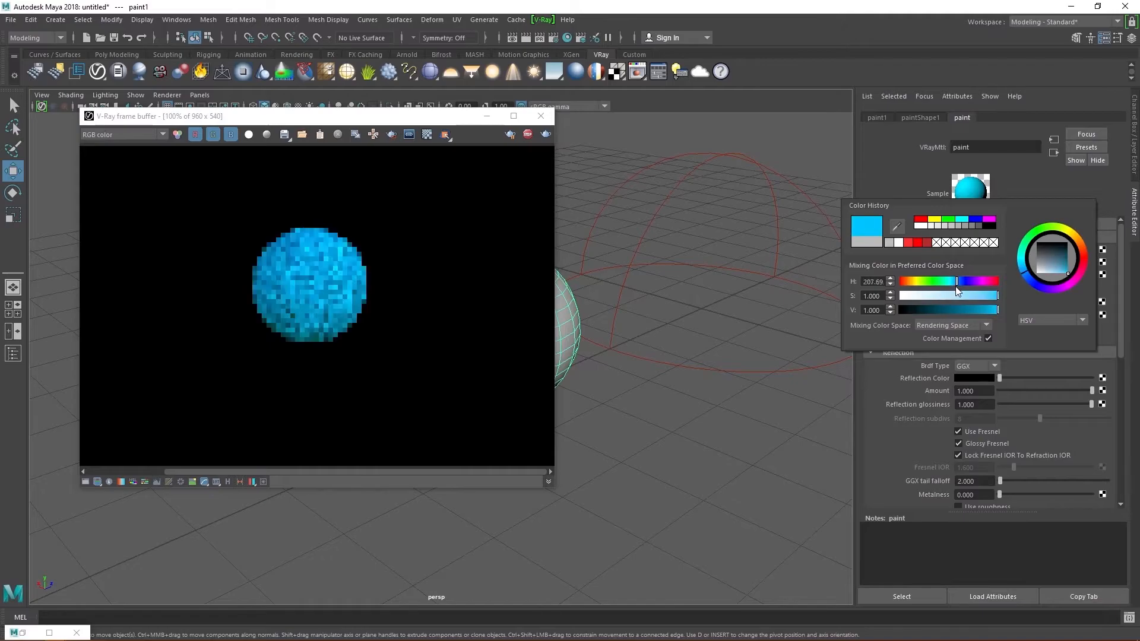
drag(956, 286, 954, 287)
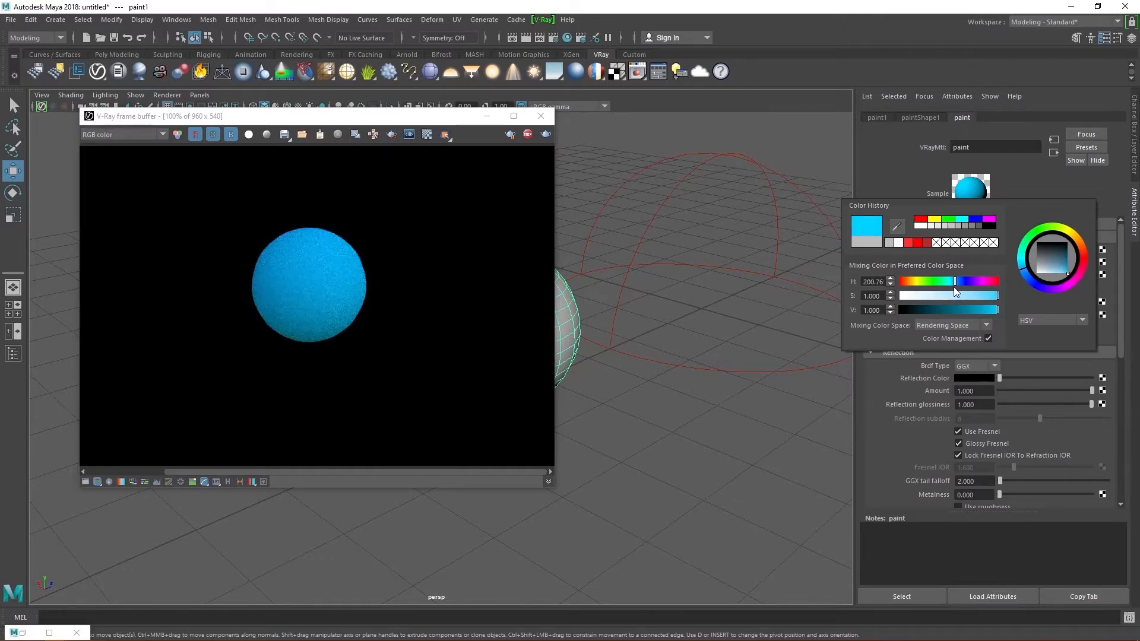
click(953, 286)
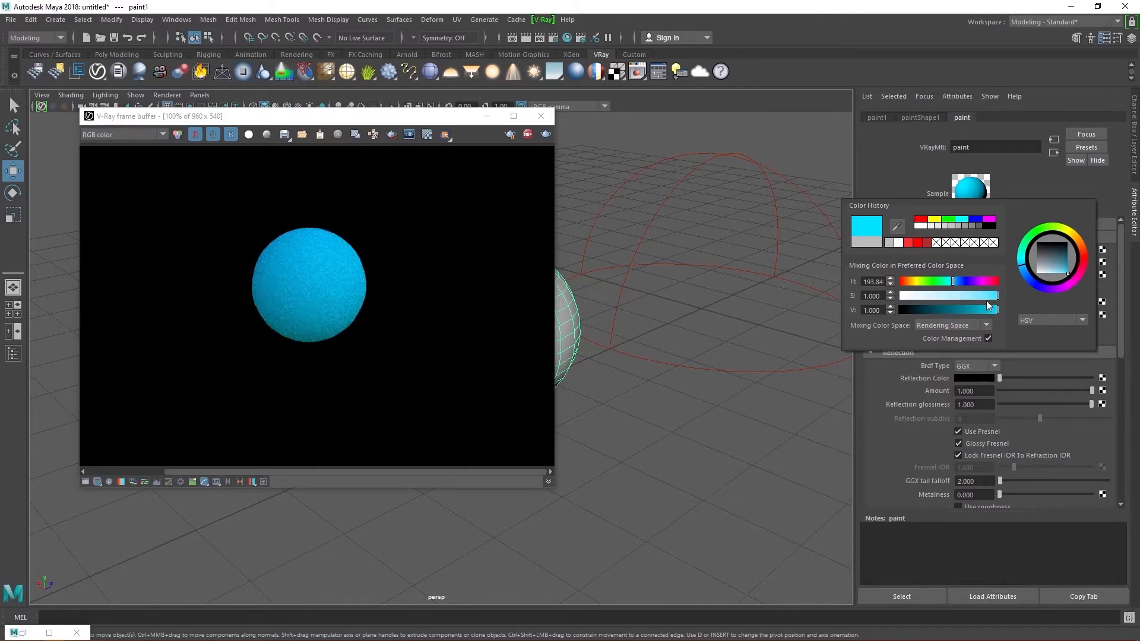
drag(996, 297, 966, 299)
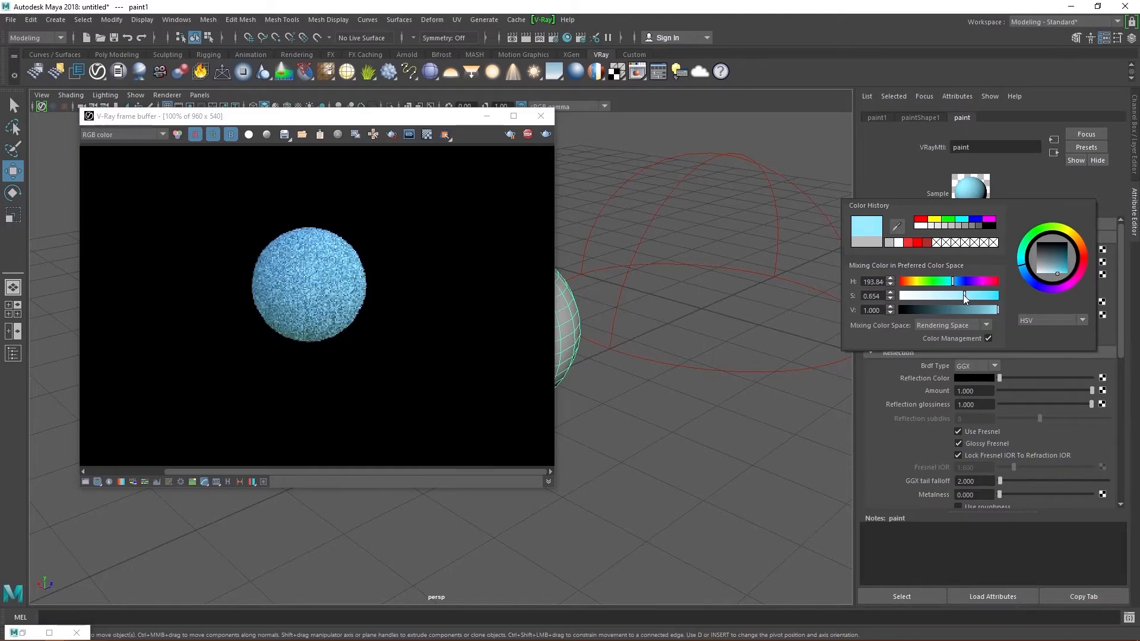
- Raise the paint material's Reflection Color to mid grey and refresh the IPR render
click(765, 326)
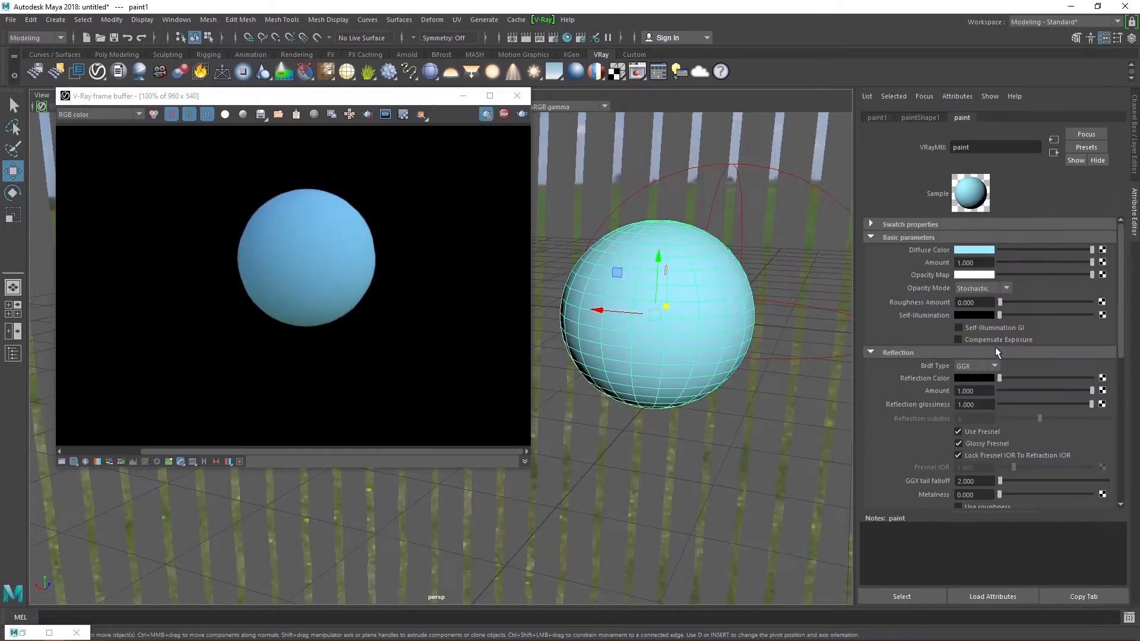
drag(1020, 381, 1039, 378)
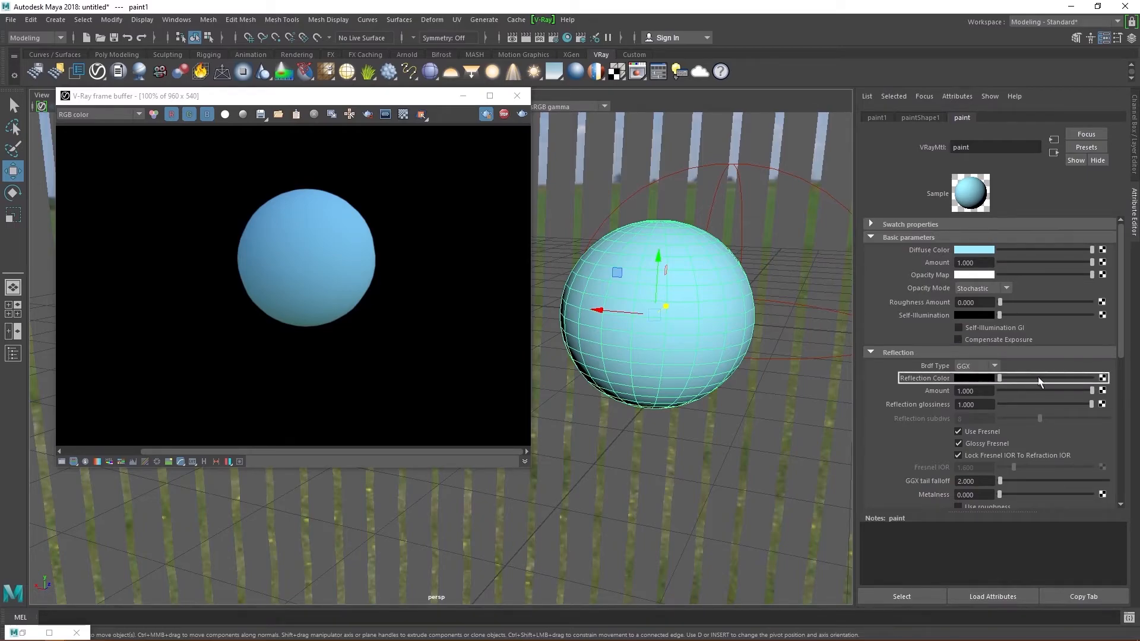
click(522, 115)
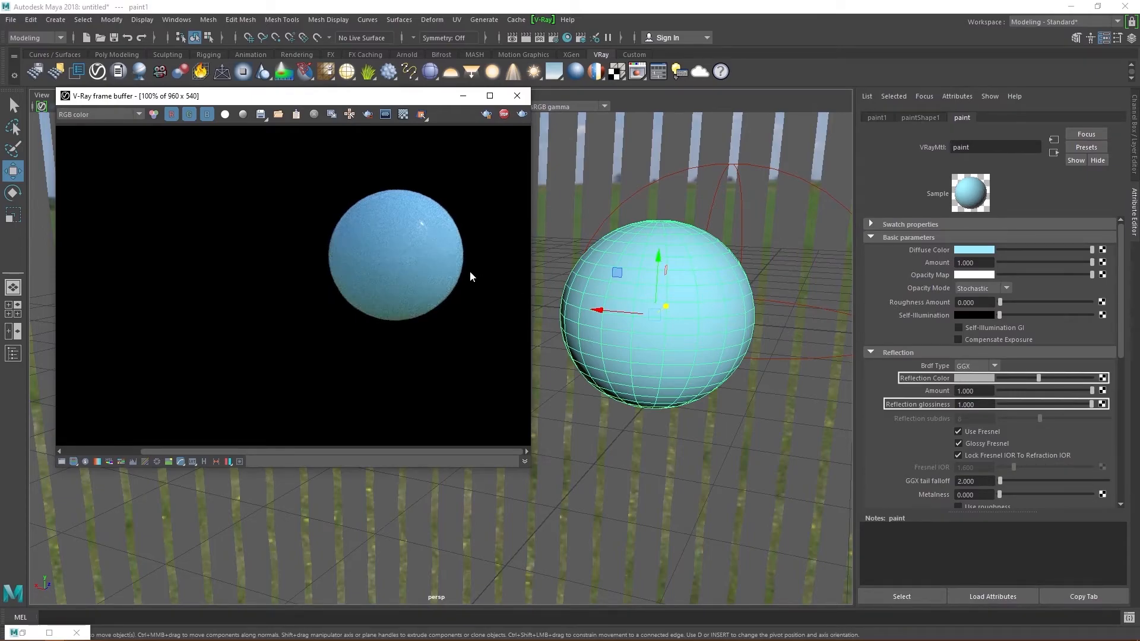
mouse_move(736, 330)
alt+mouse_down()
mouse_move(713, 329)
mouse_move(742, 330)
alt+mouse_up()
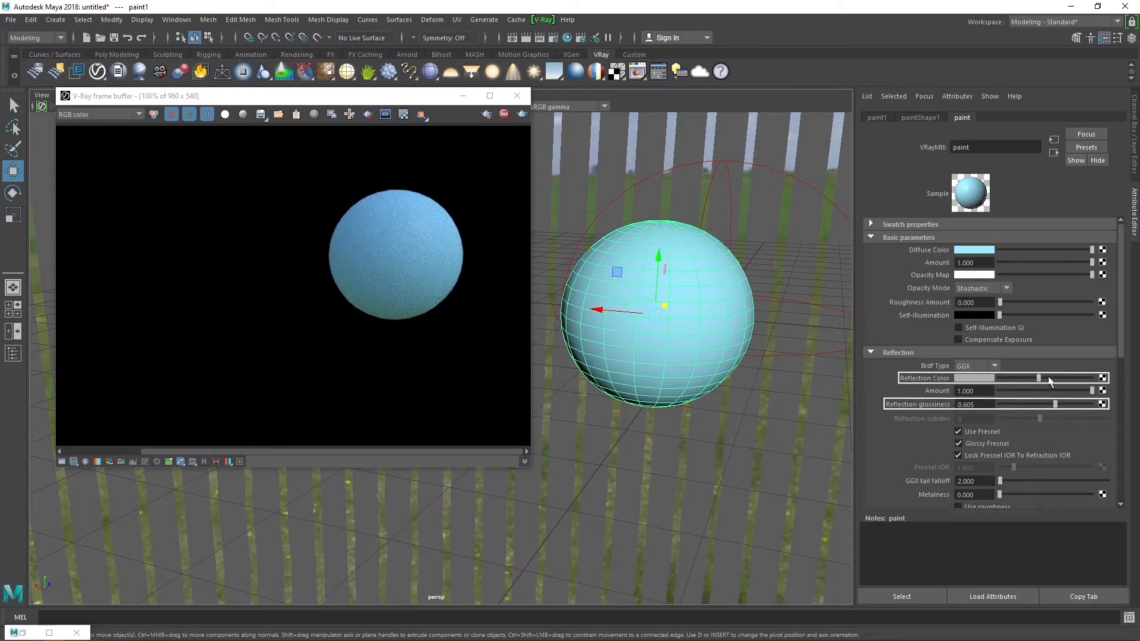
drag(1039, 378, 1038, 378)
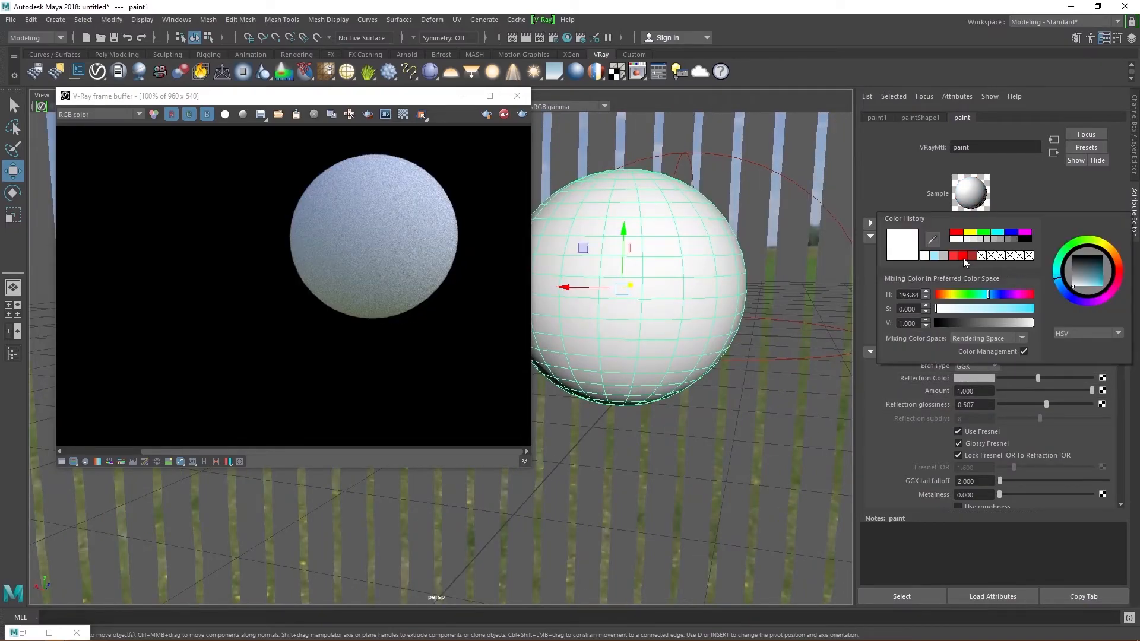
- Make the diffuse a deeper red (V about 0.58, S 0.917) and raise the Reflection Color slightly
click(952, 255)
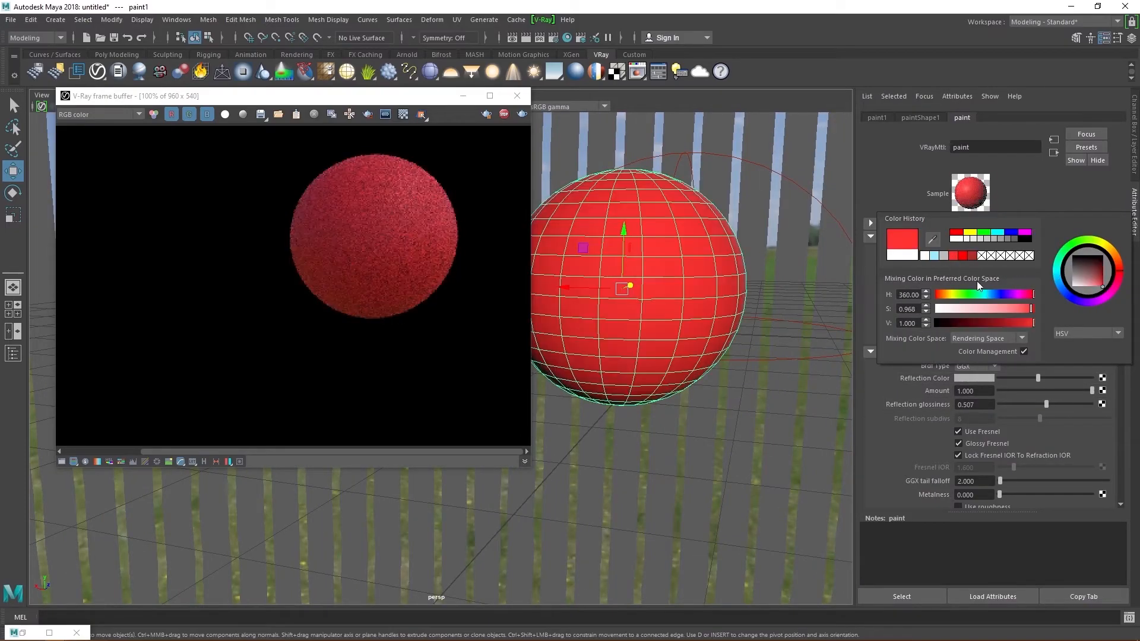
drag(1005, 322, 1015, 325)
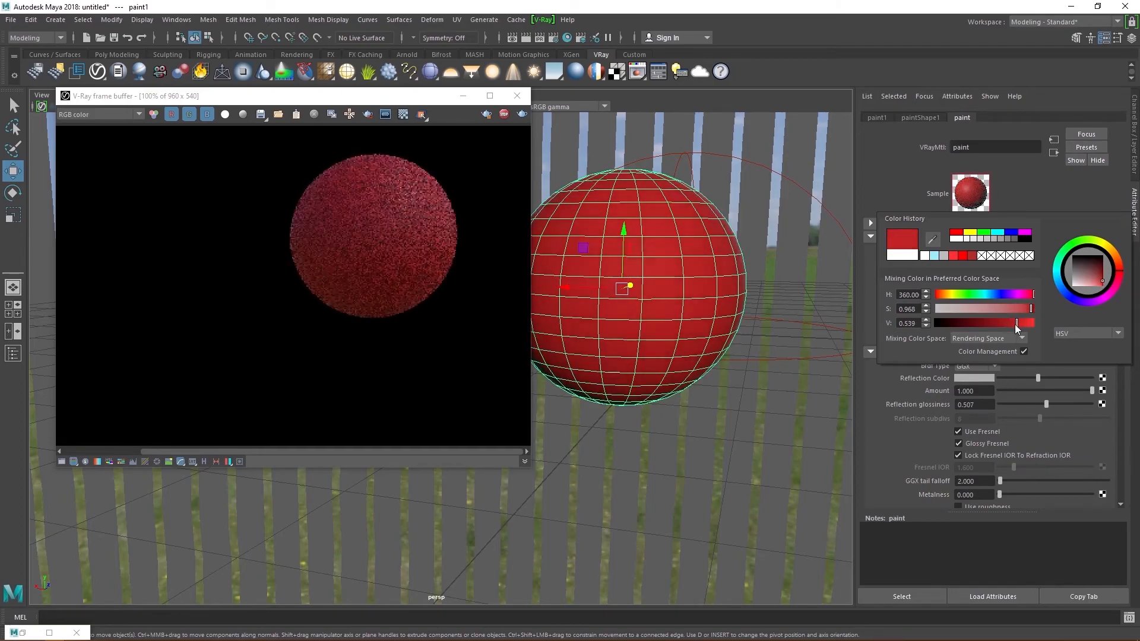
click(1024, 309)
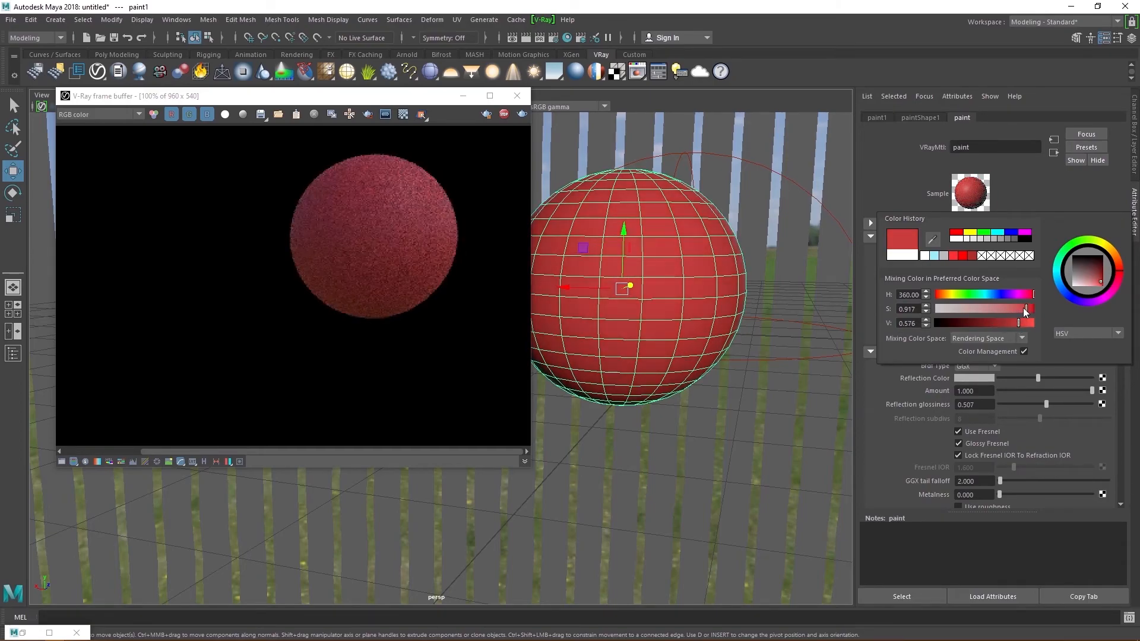
alt+drag(647, 285, 689, 297)
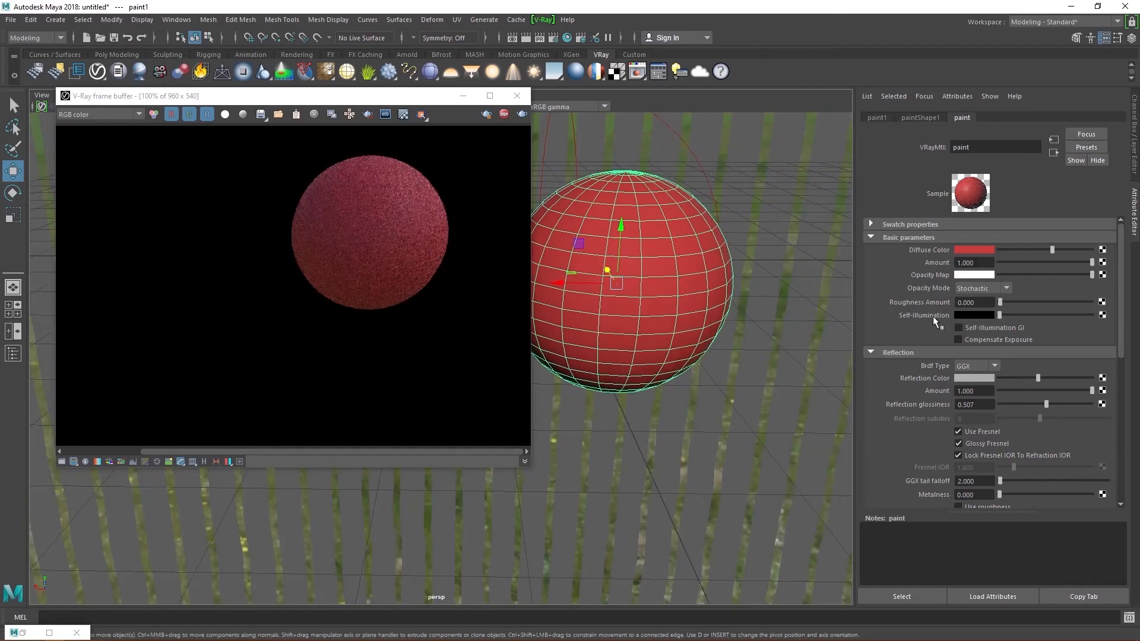
click(1046, 381)
alt+drag(784, 304, 700, 308)
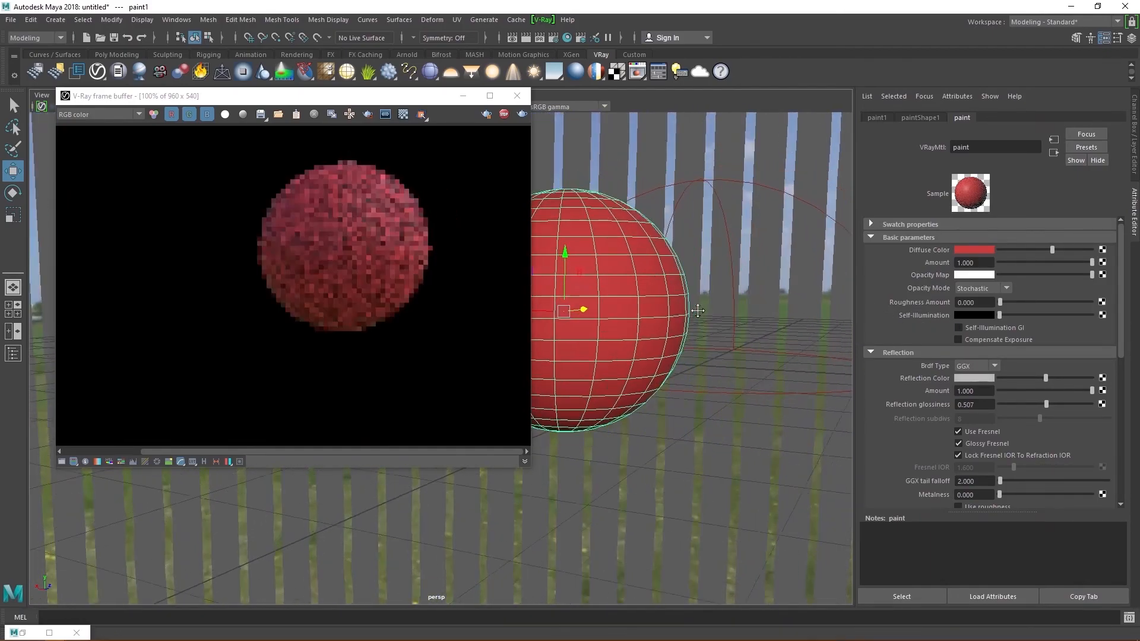